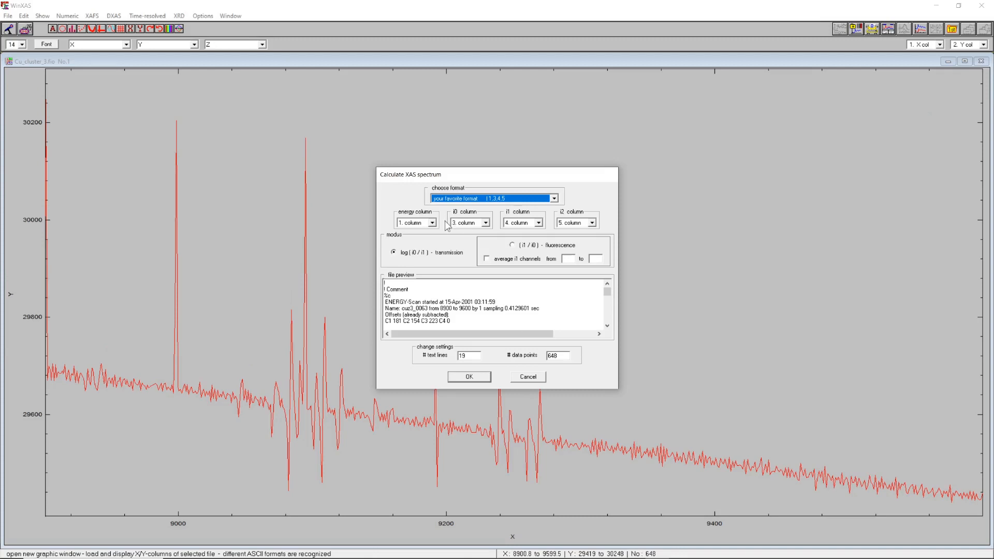
# Calculate the transmission XAS spectrum with energy in column 1, i0 in column 3, i1 in column 4 and i2 in column 5.
pyautogui.click(469, 377)
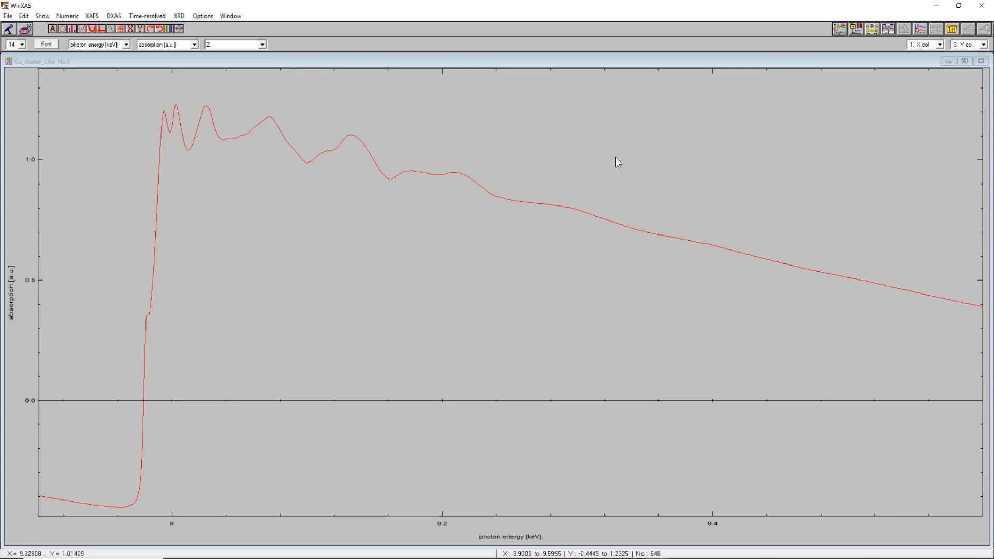
# Show the reduced data as four graphs and open the normalized absorption graph in full view.
pyautogui.click(838, 29)
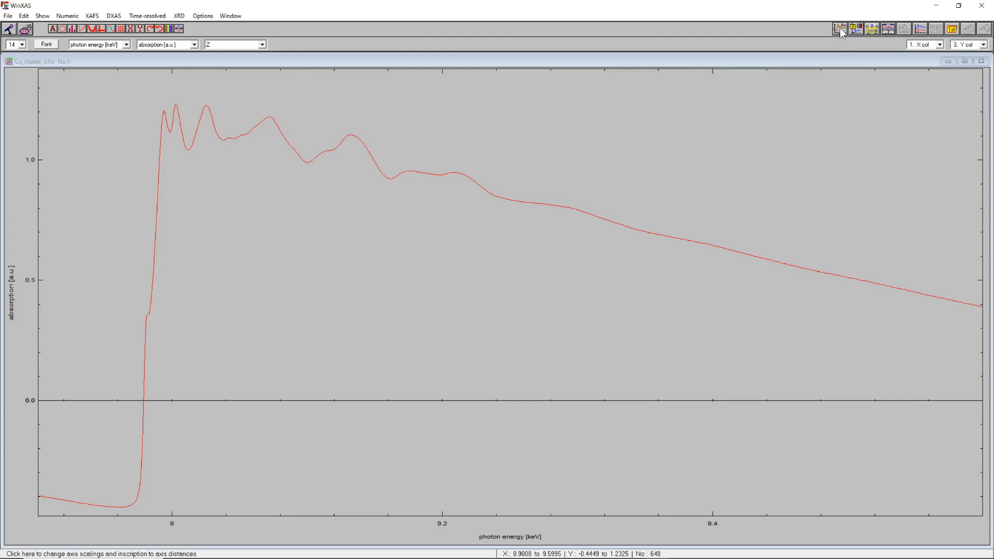
pyautogui.click(841, 30)
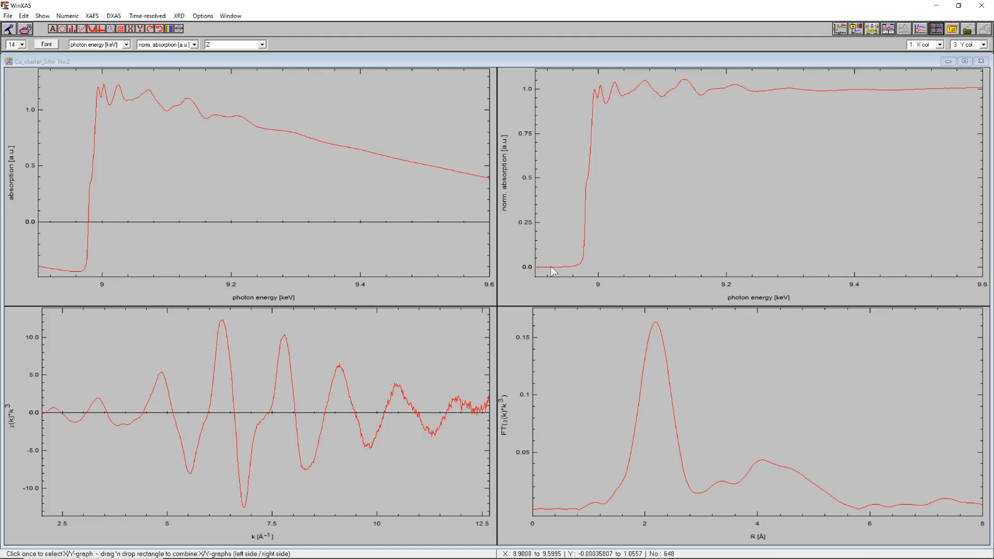
pyautogui.click(627, 171)
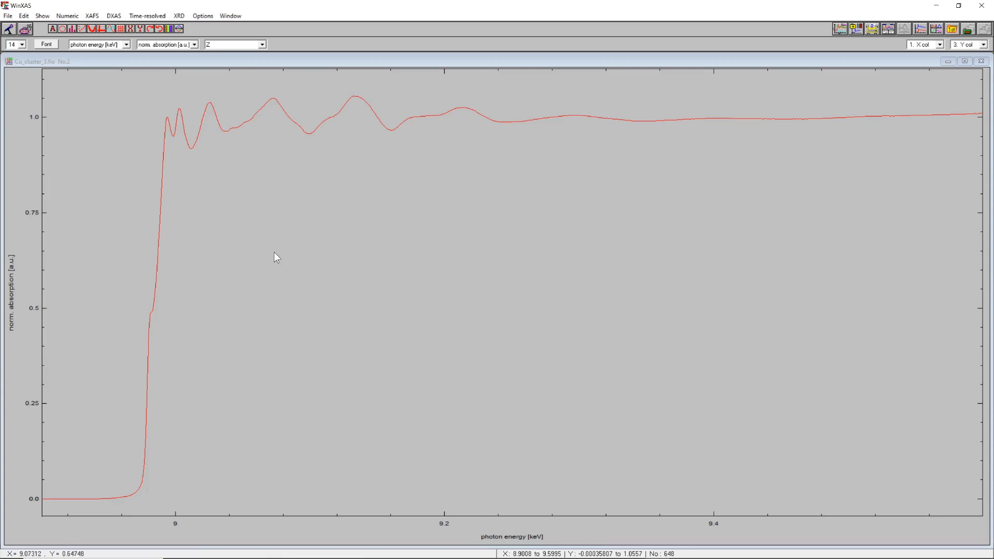
# Set E0 at the first-derivative root between about 8.992 and 8.996 keV, and convert the spectrum into k space.
pyautogui.click(93, 18)
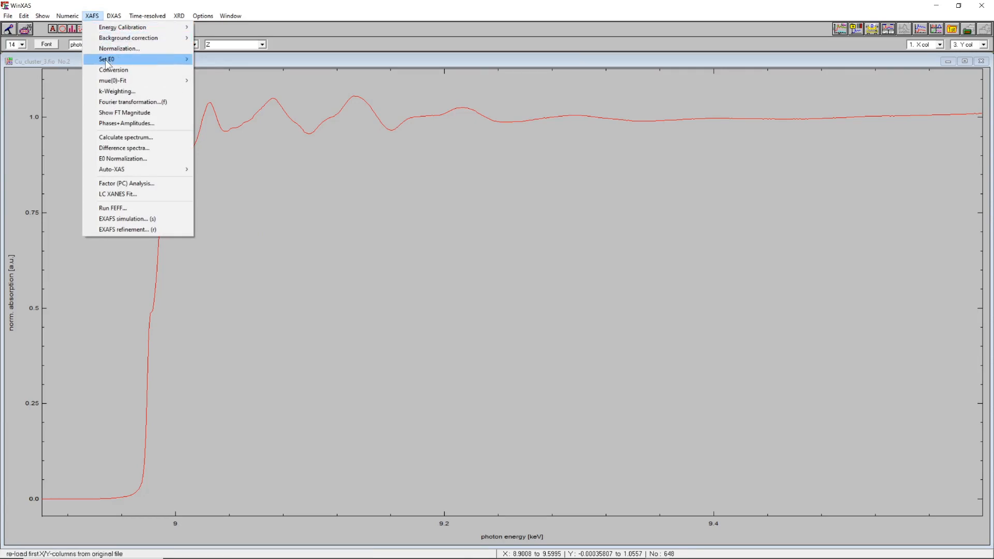
pyautogui.moveTo(108, 60)
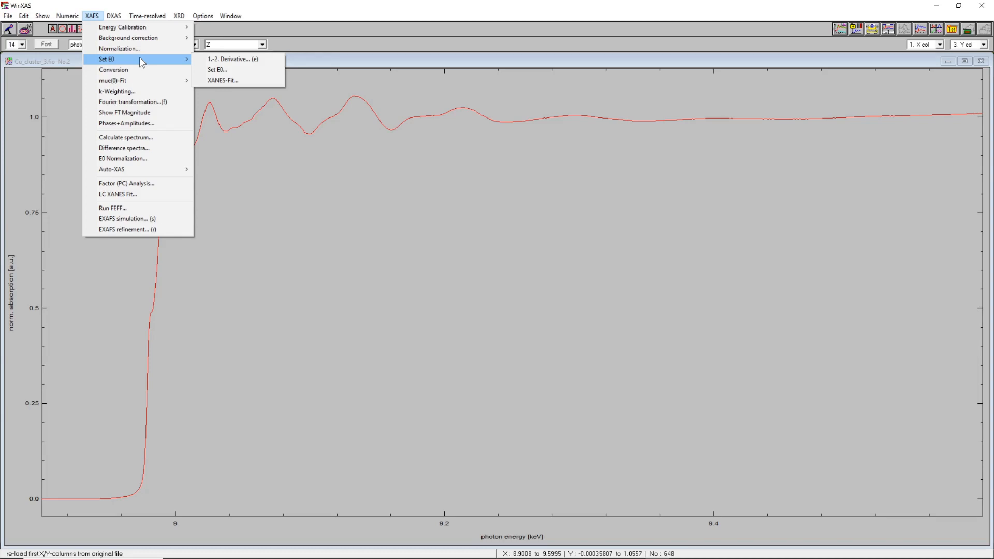
pyautogui.moveTo(132, 31)
pyautogui.click(234, 60)
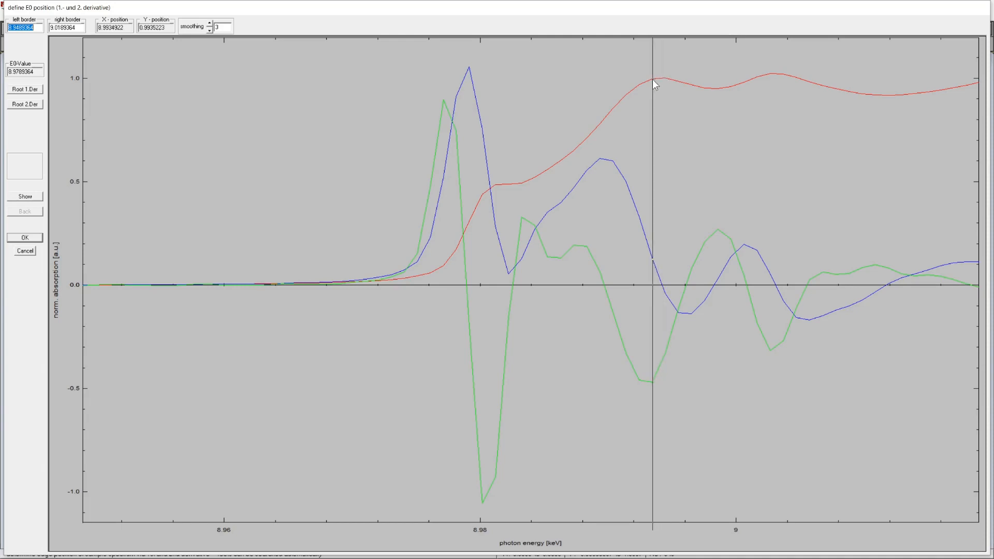
pyautogui.click(635, 113)
pyautogui.rightClick(688, 126)
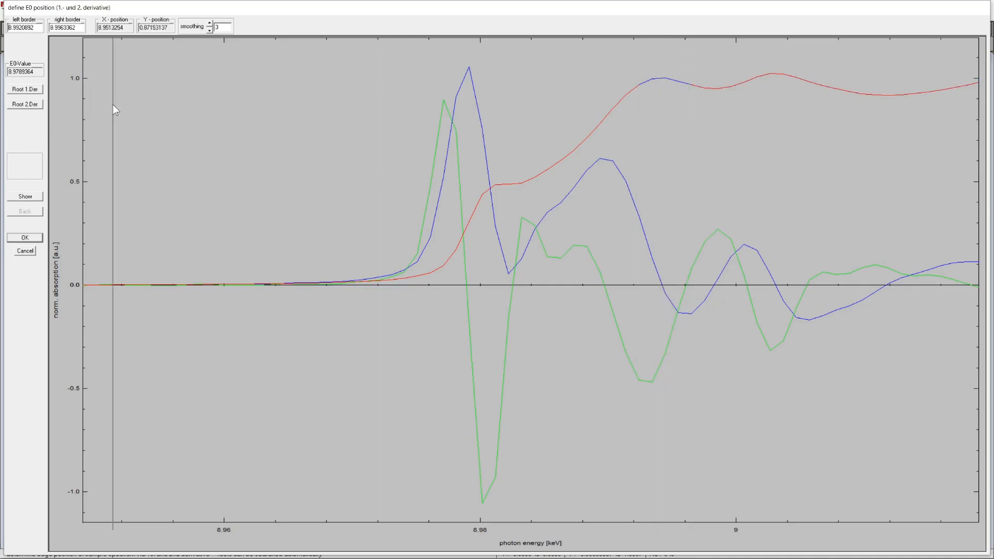
pyautogui.click(17, 90)
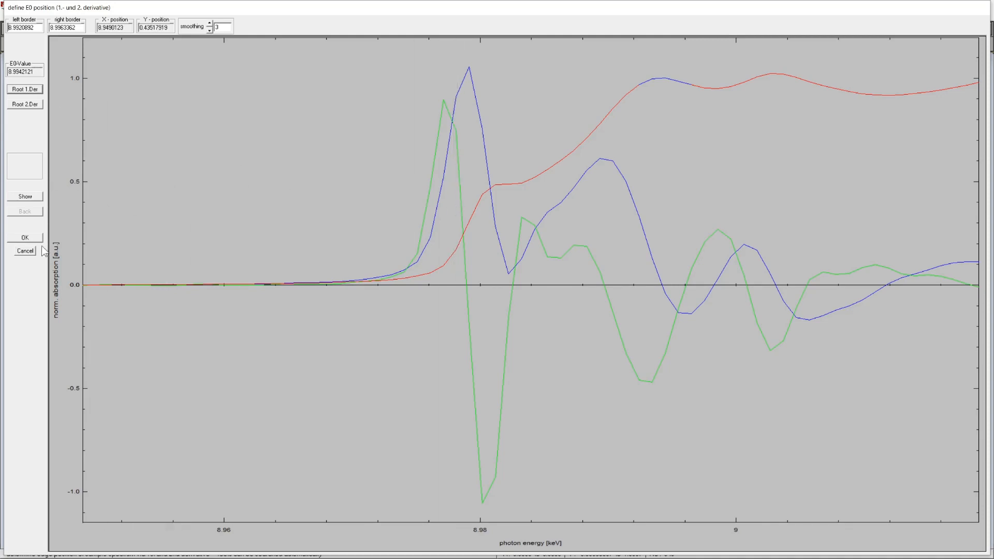
pyautogui.click(25, 237)
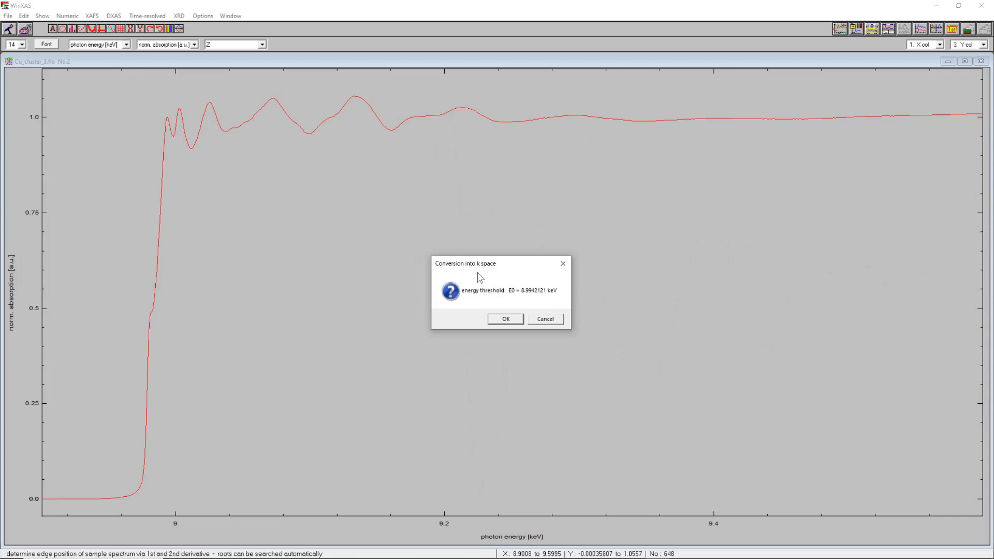
pyautogui.click(505, 319)
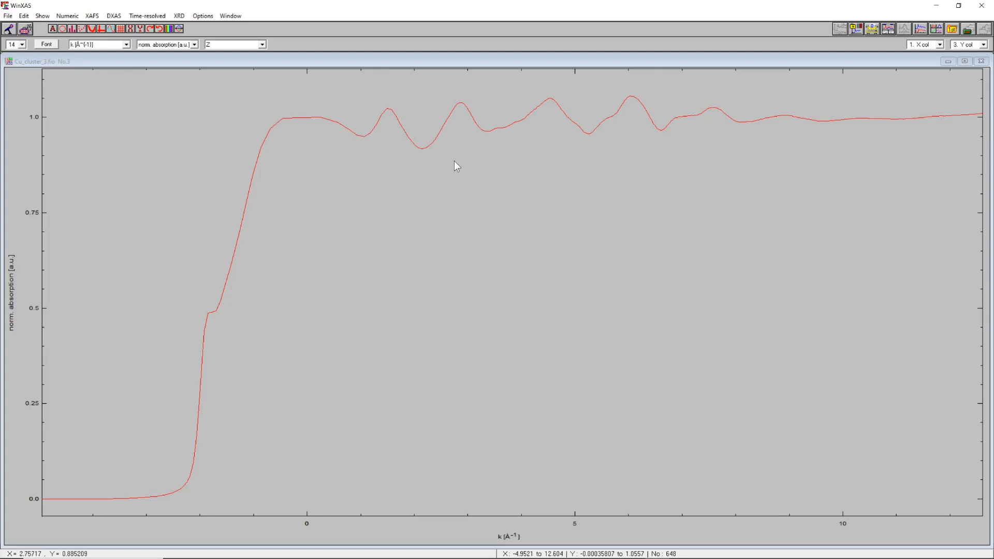
# Run a cubic spline mue(0) fit with k weight 3, Auto-Spline enabled and the left border at about 1.69 Å⁻¹.
pyautogui.click(92, 16)
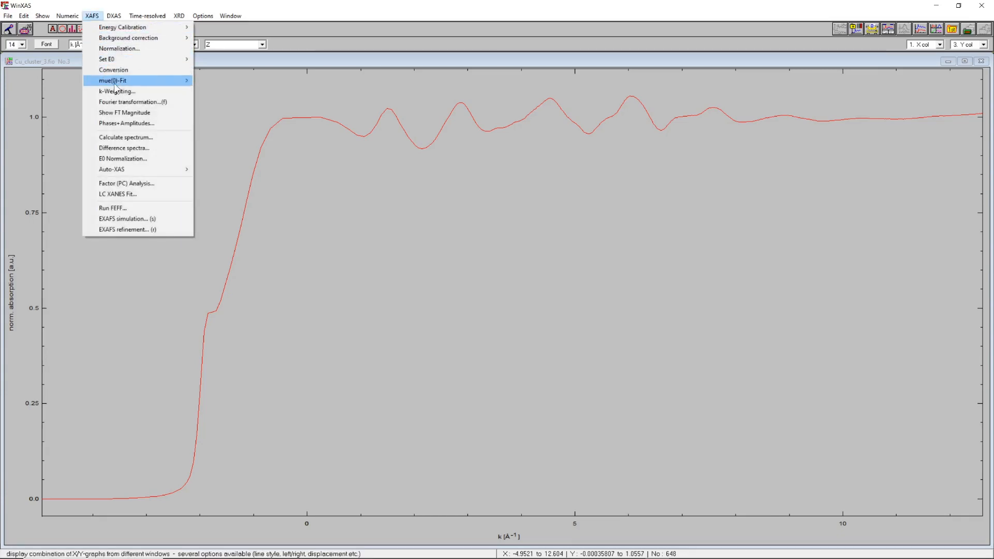
pyautogui.moveTo(114, 85)
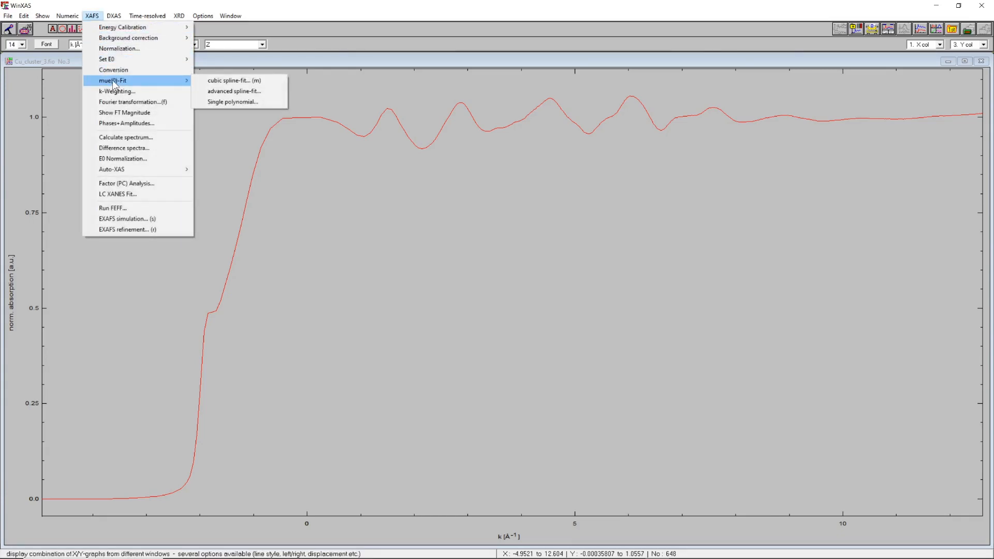
pyautogui.click(229, 80)
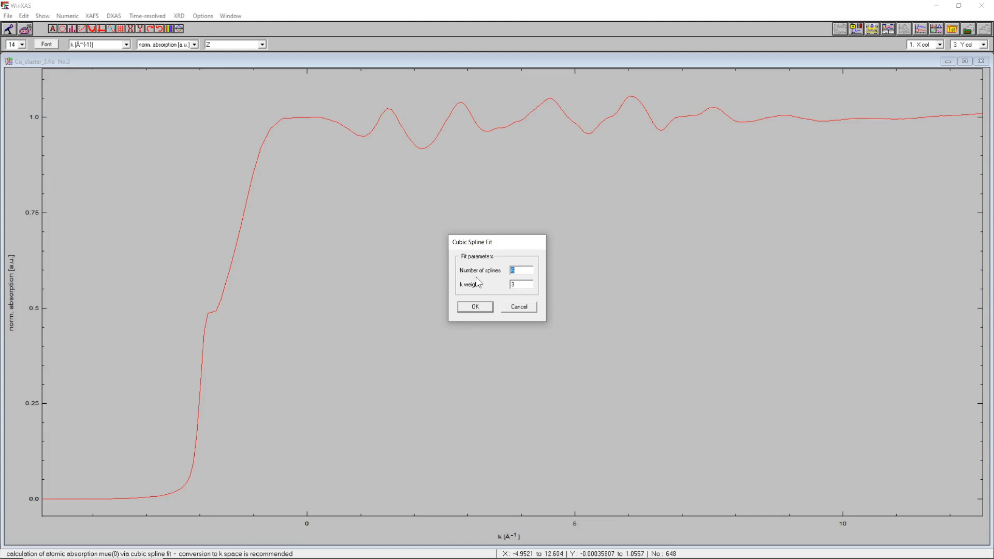
pyautogui.click(474, 306)
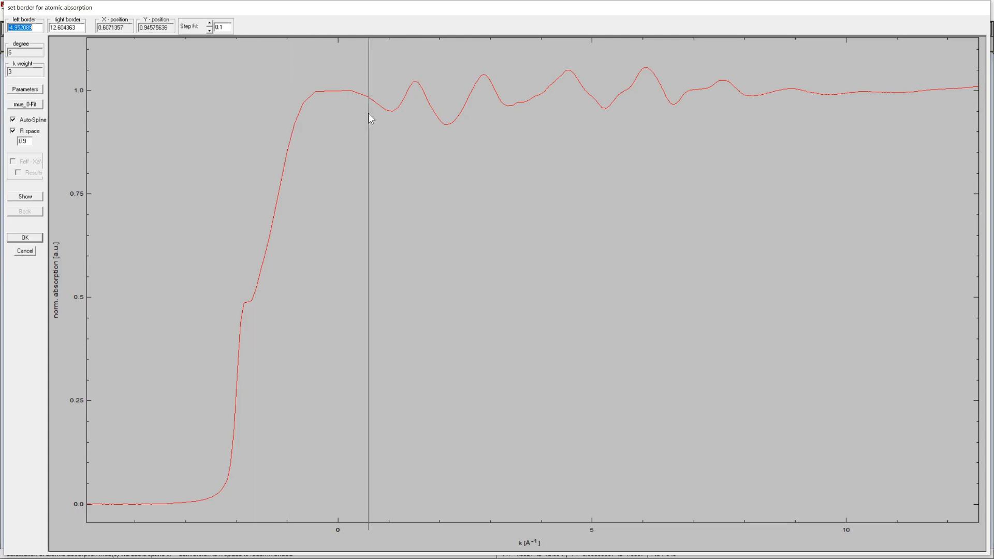
pyautogui.click(423, 123)
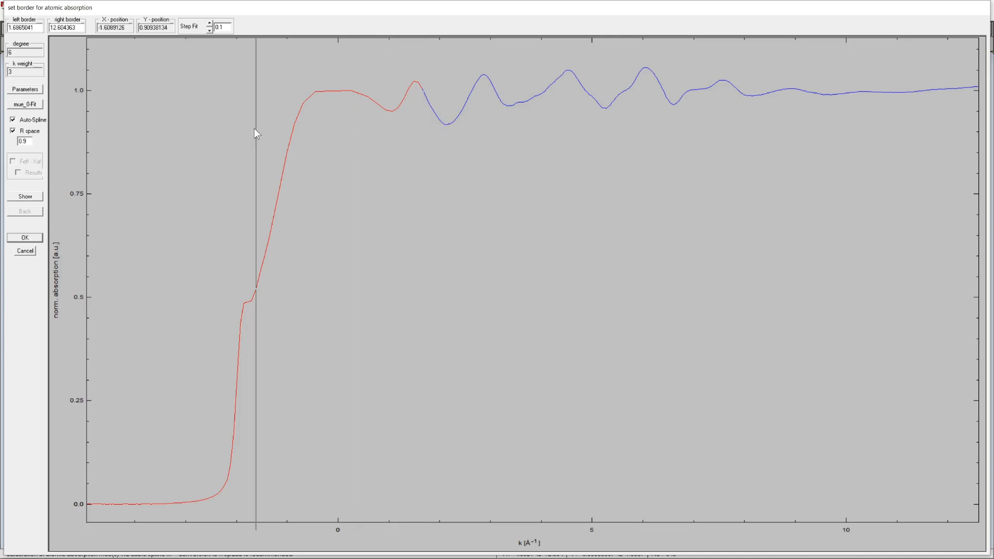
pyautogui.click(29, 105)
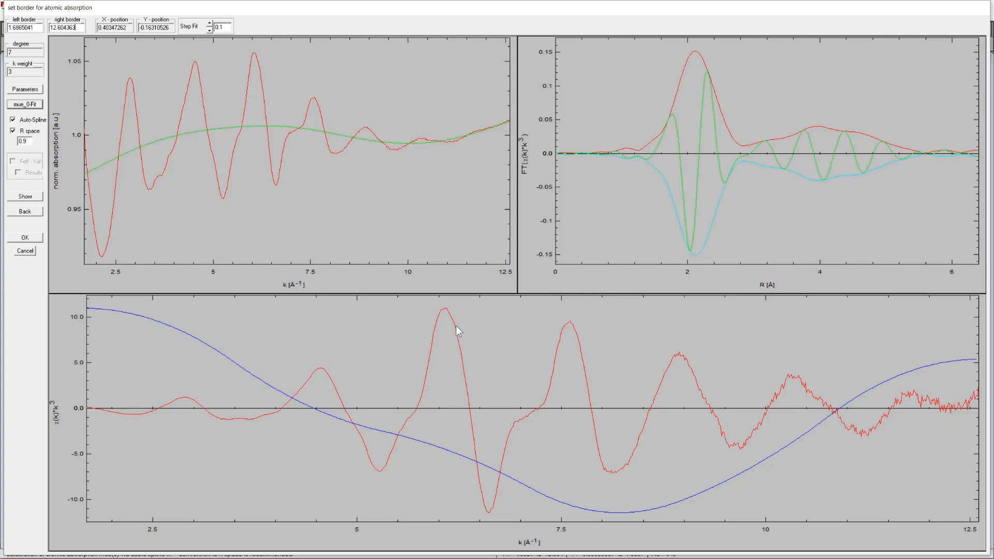
# Step the right border of the mue(0) fit down and back up in 0.1 increments, ending at 12.5044.
pyautogui.click(209, 30)
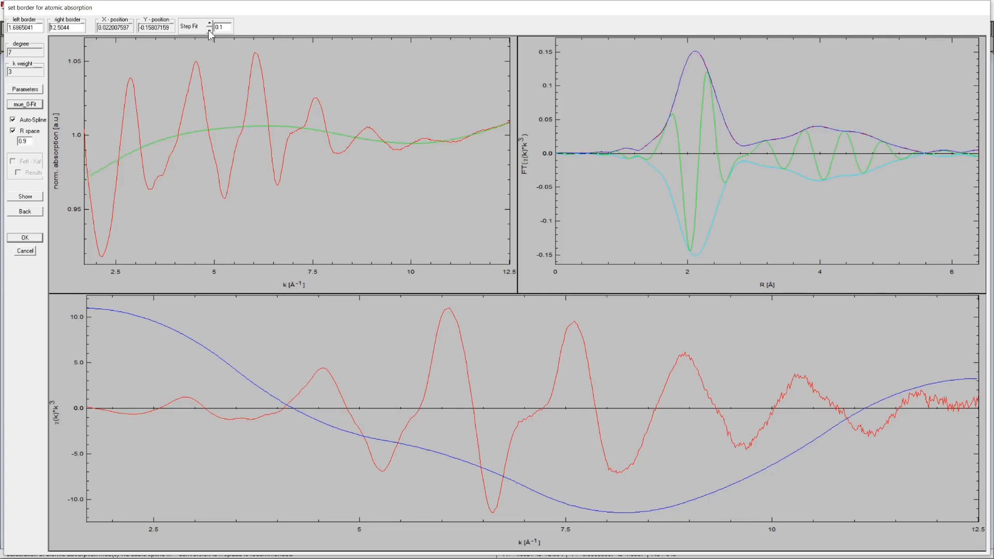
pyautogui.click(210, 30)
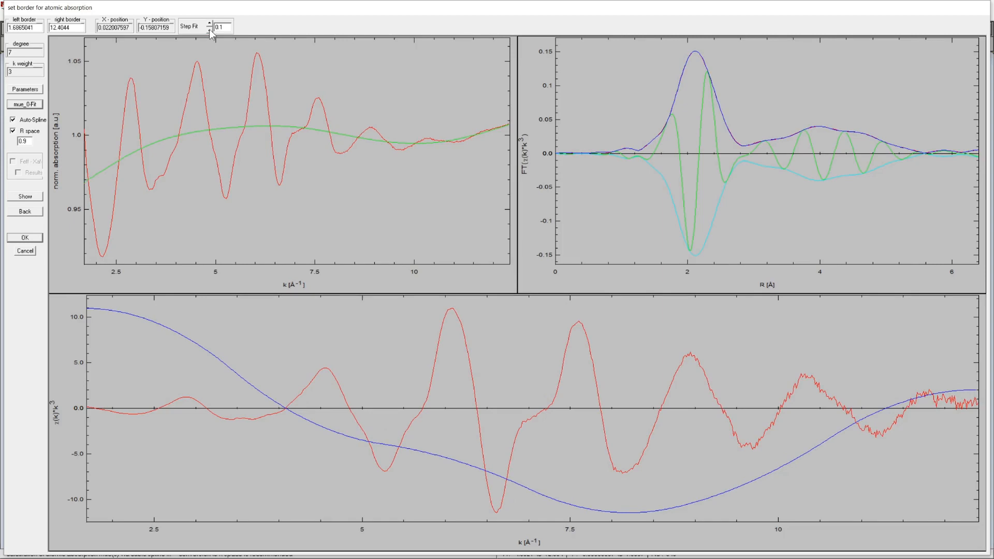
pyautogui.click(209, 29)
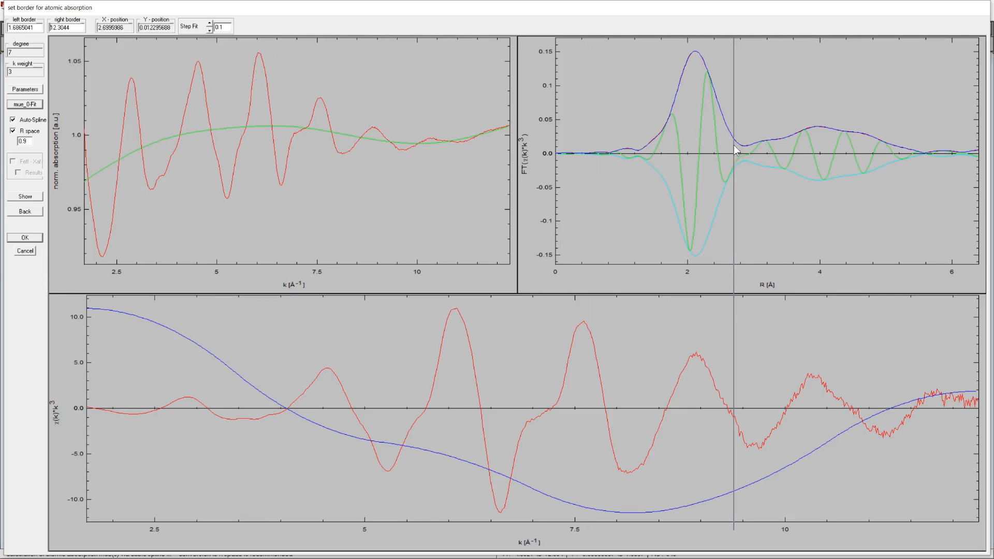
pyautogui.click(210, 29)
pyautogui.click(210, 30)
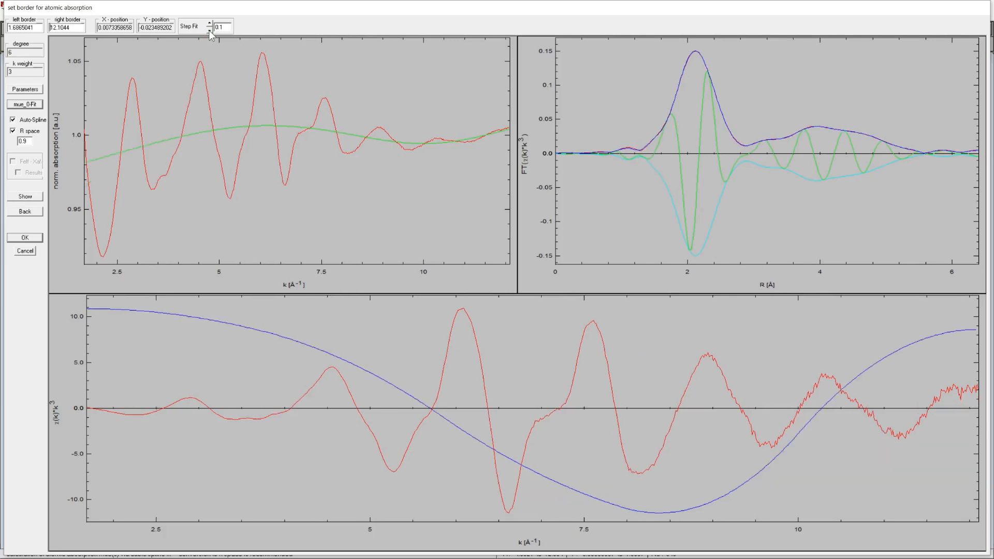
pyautogui.click(210, 30)
pyautogui.click(209, 30)
pyautogui.click(210, 30)
pyautogui.click(209, 30)
pyautogui.click(209, 30)
pyautogui.click(209, 23)
pyautogui.click(210, 23)
pyautogui.click(209, 23)
pyautogui.click(210, 23)
pyautogui.click(210, 24)
pyautogui.click(209, 23)
pyautogui.click(210, 23)
pyautogui.click(210, 23)
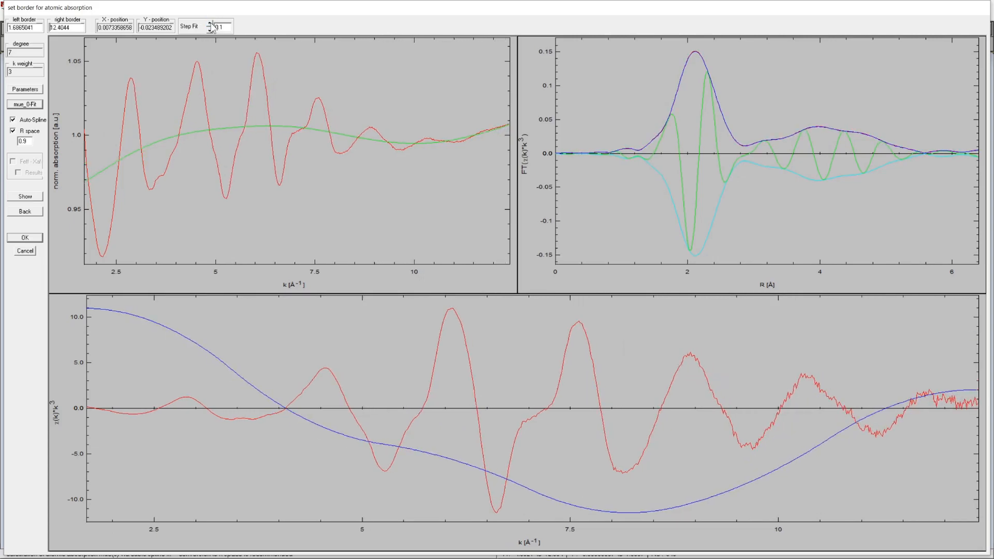
pyautogui.click(210, 24)
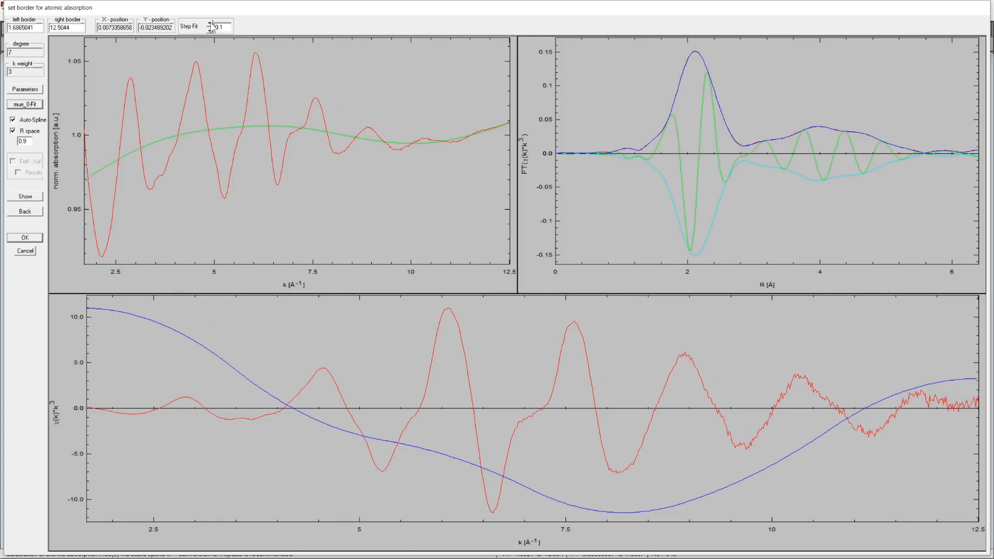
# Step the left border of the mue(0) fit up to 2.0865 in 0.1 increments, and back down to 1.9865.
pyautogui.click(41, 28)
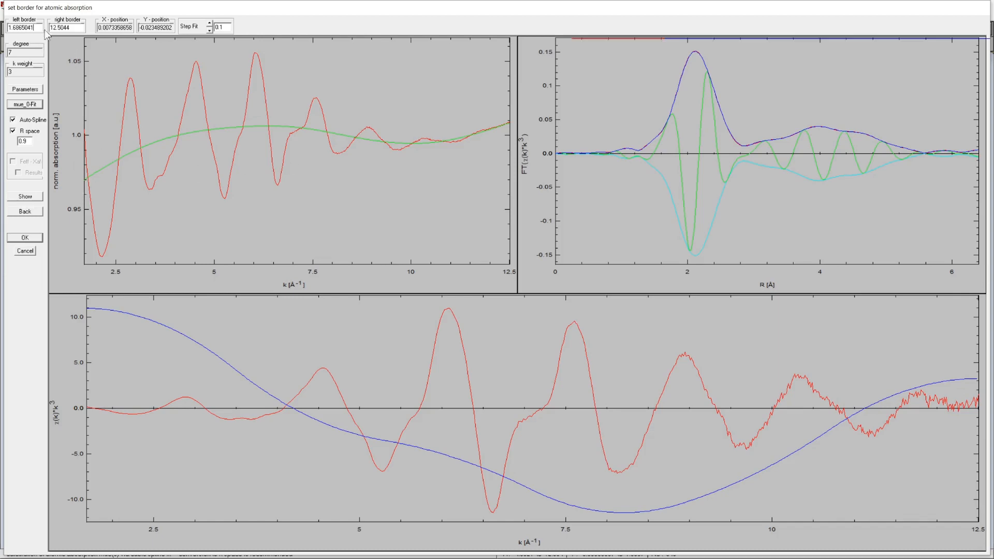
pyautogui.click(209, 23)
pyautogui.click(209, 23)
pyautogui.click(209, 23)
pyautogui.click(209, 23)
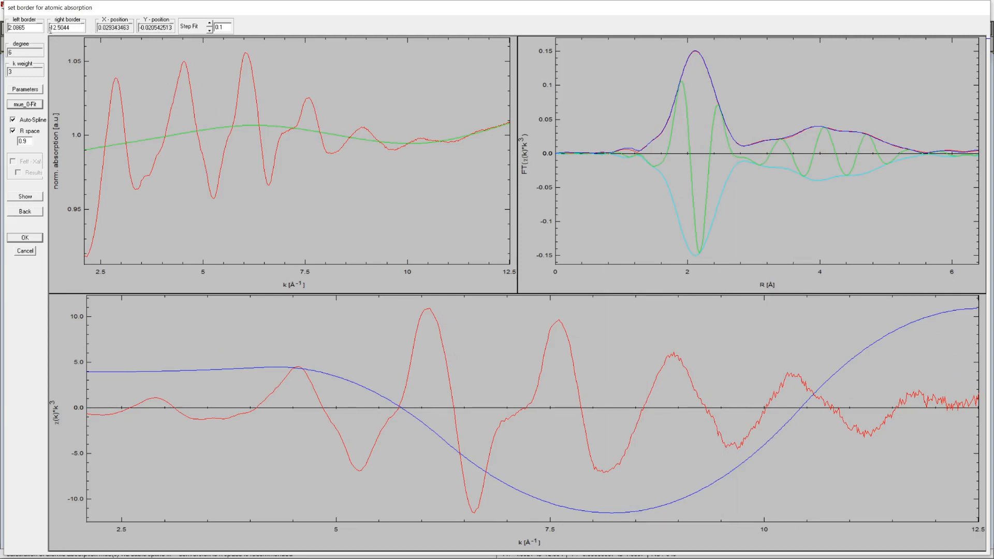
pyautogui.click(209, 30)
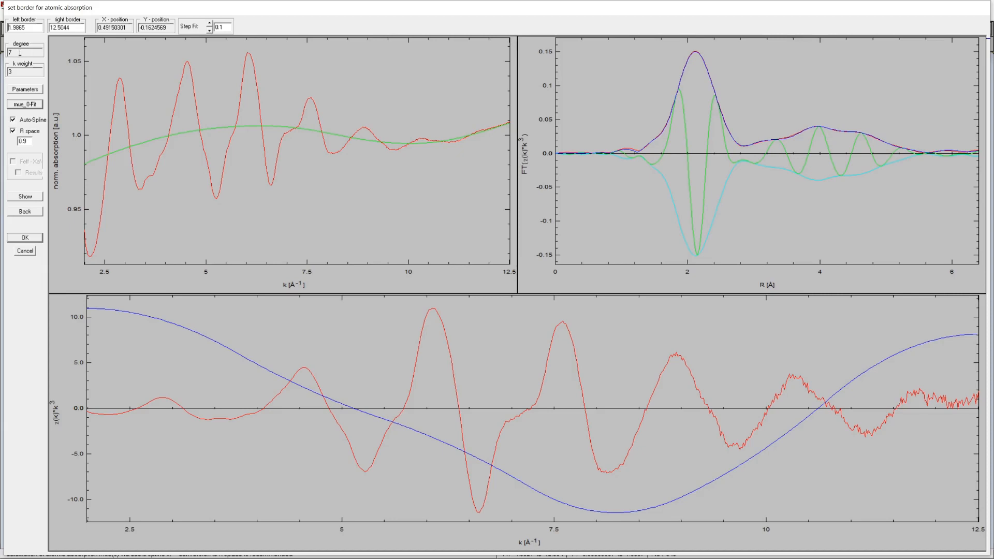
# Turn off Auto-Spline and rerun the mue(0) fit with 9 splines.
pyautogui.click(29, 123)
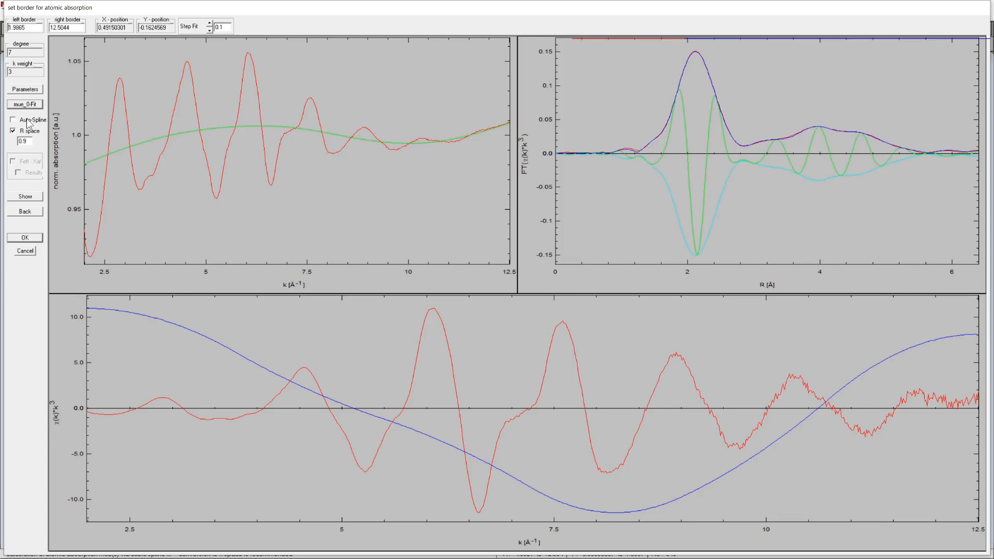
pyautogui.click(25, 91)
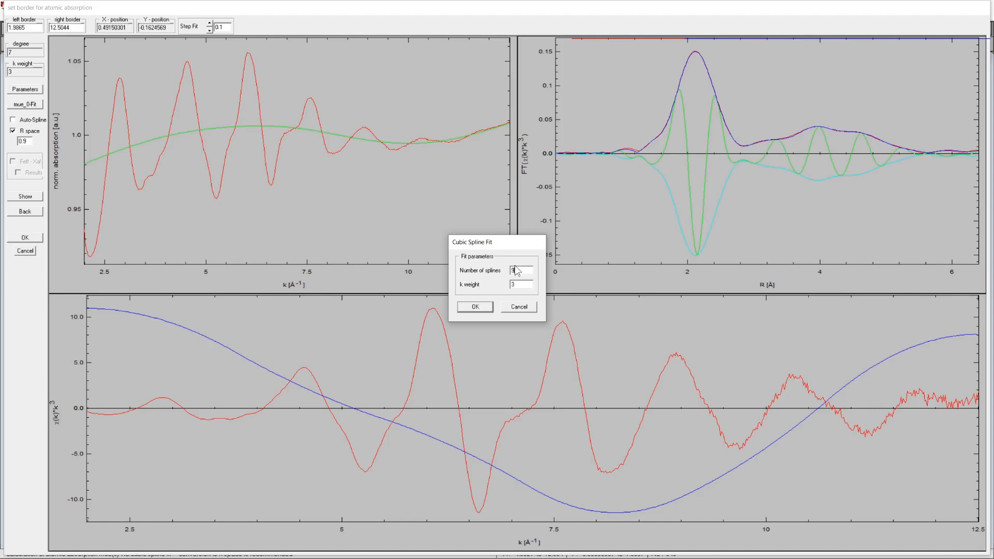
pyautogui.click(473, 307)
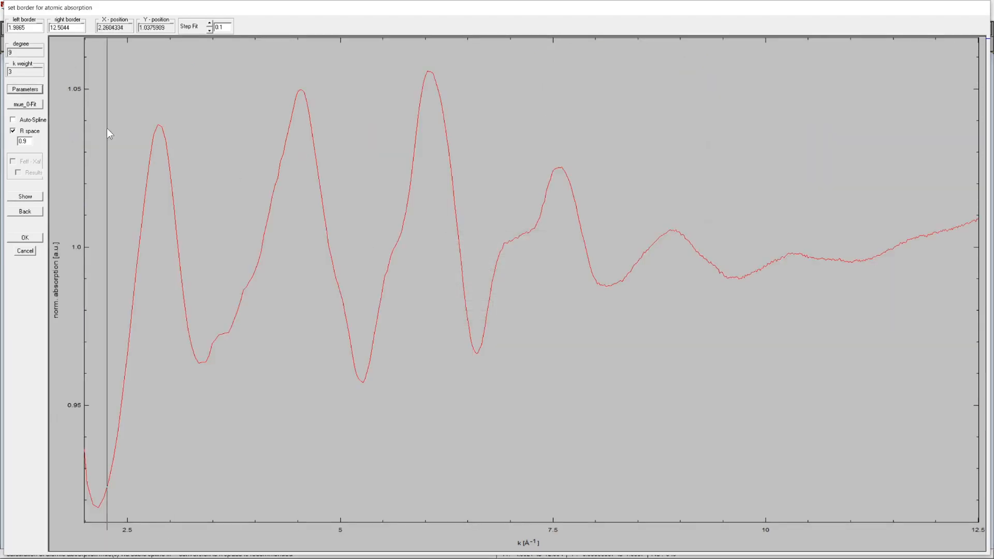
pyautogui.click(25, 107)
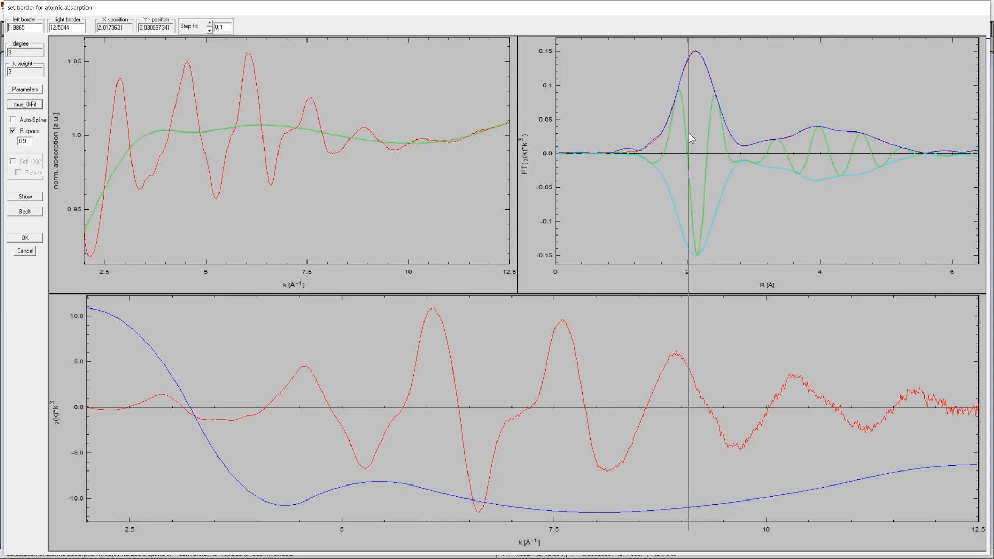
# Set the number of splines to 15 and rerun the mue(0) fit.
pyautogui.click(29, 91)
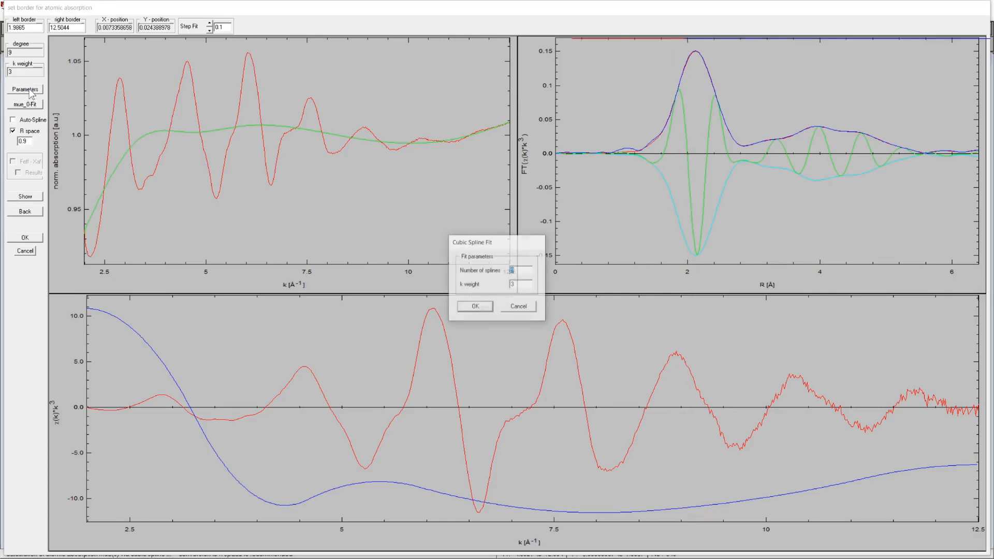
pyautogui.write('15')
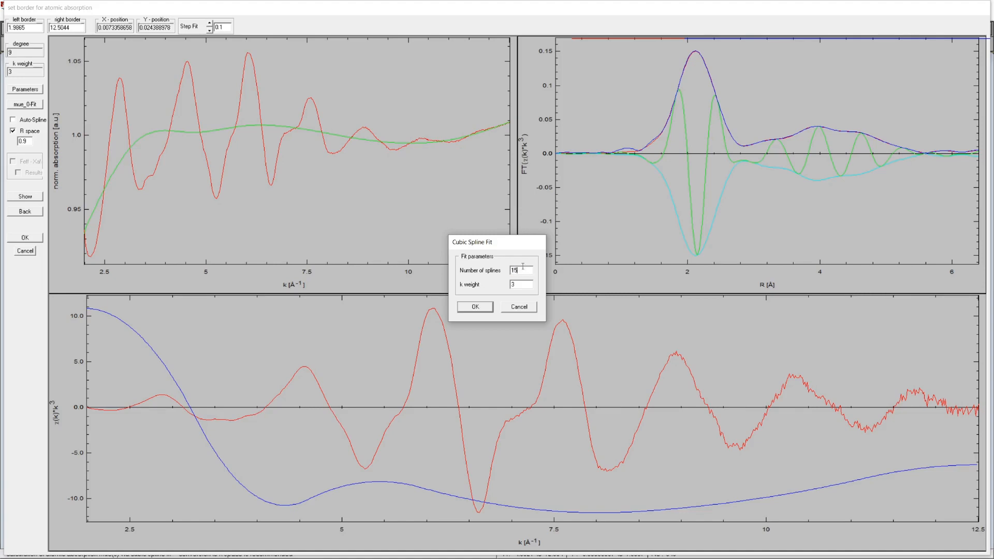
pyautogui.click(475, 307)
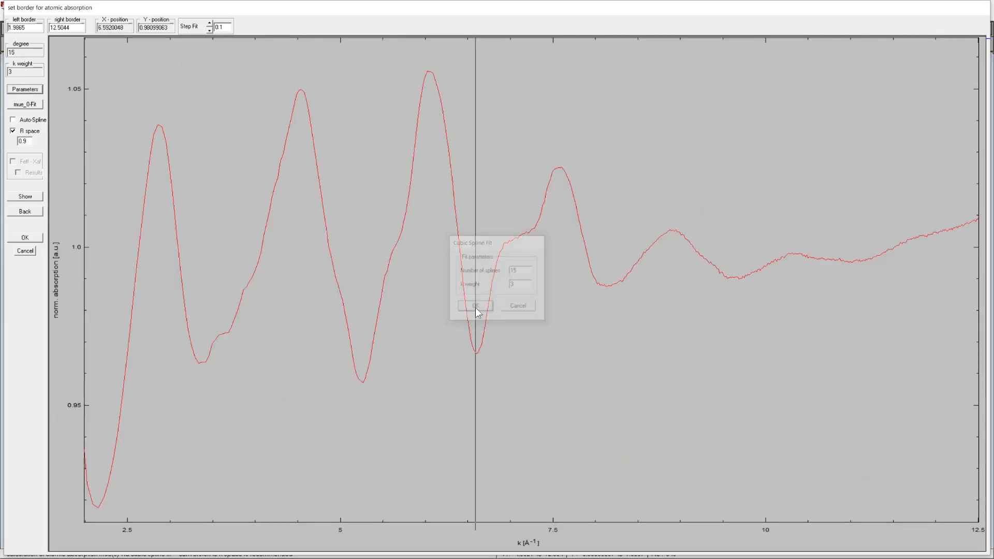
pyautogui.click(25, 105)
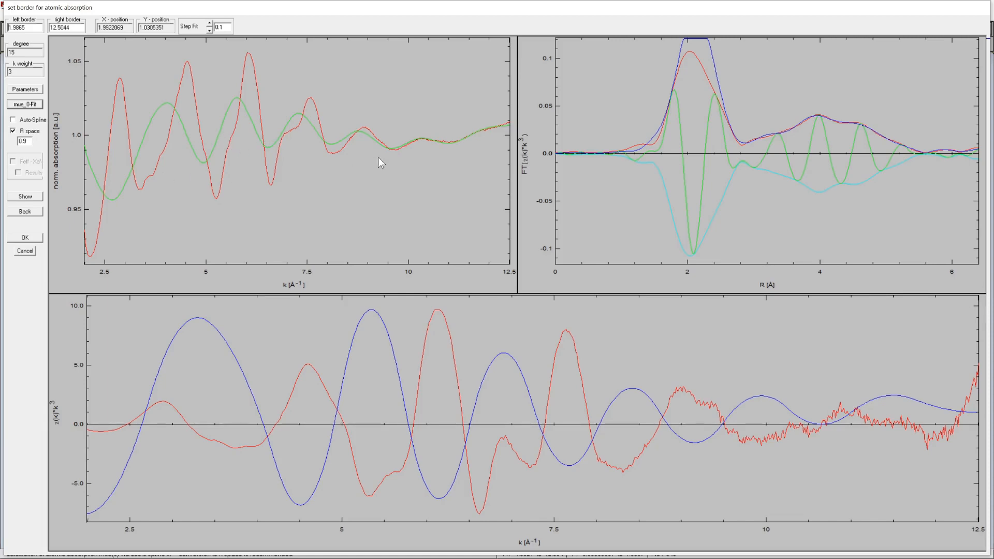
# Turn Auto-Spline back on and rerun the mue(0) fit.
pyautogui.click(29, 121)
pyautogui.click(24, 106)
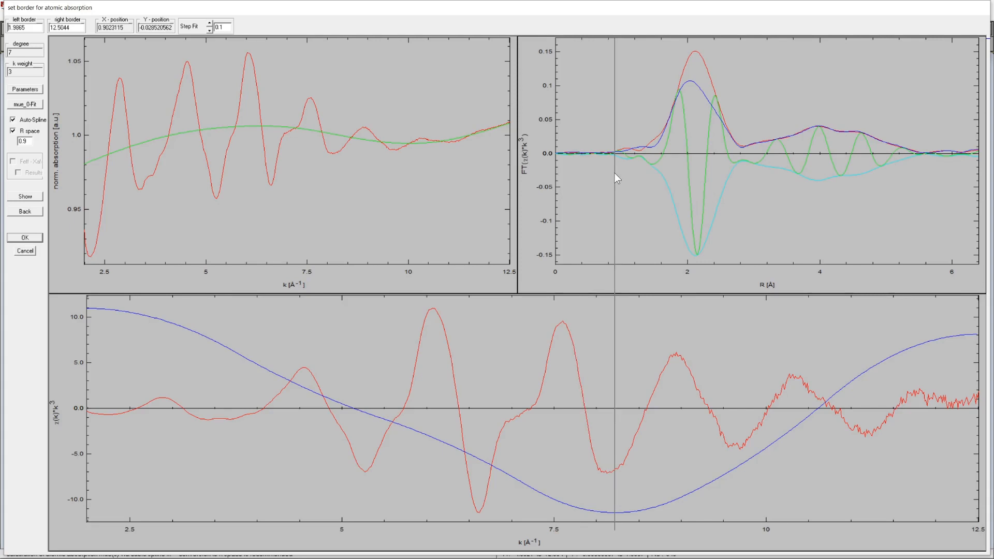
# Turn off the R space option, rerun the mue(0) fit and accept the resulting atomic background.
pyautogui.click(23, 134)
pyautogui.click(29, 105)
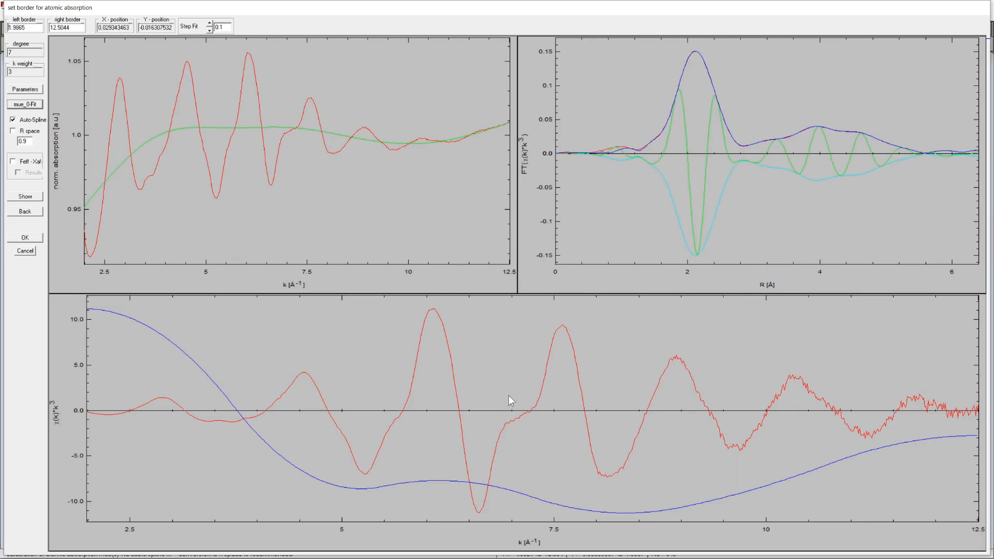
pyautogui.click(24, 238)
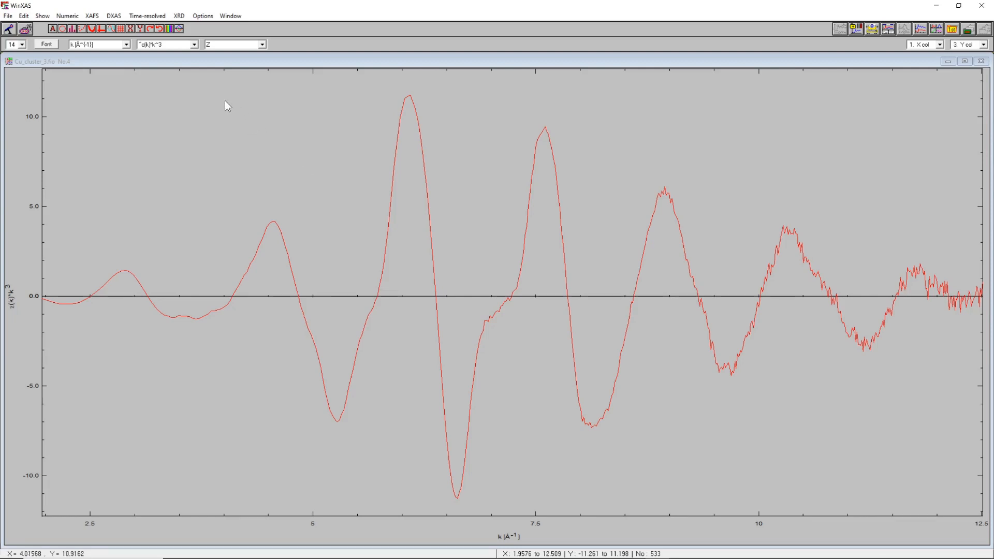
# Open the Fourier transformation settings for χ(k)*k^3 and preview the data with no window function applied.
pyautogui.click(92, 16)
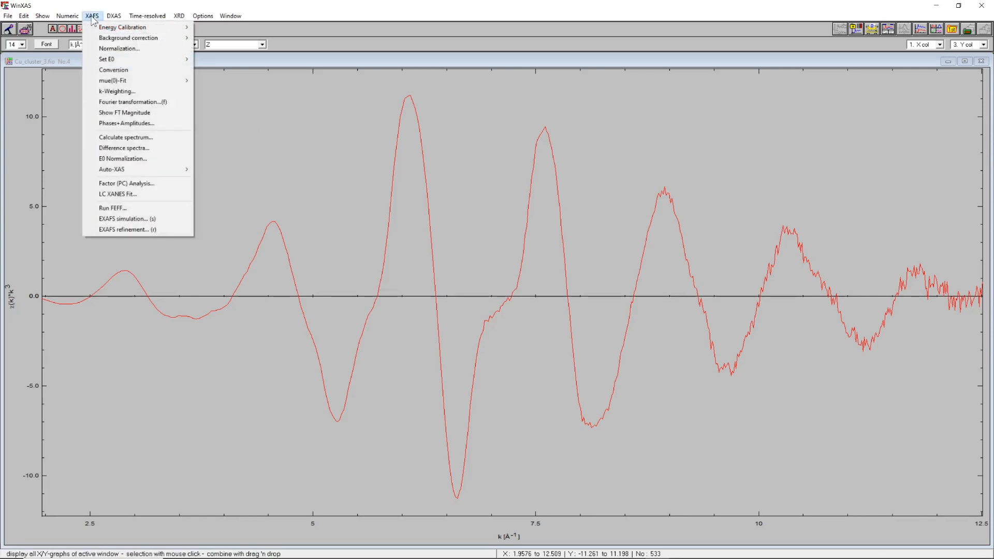
pyautogui.click(134, 102)
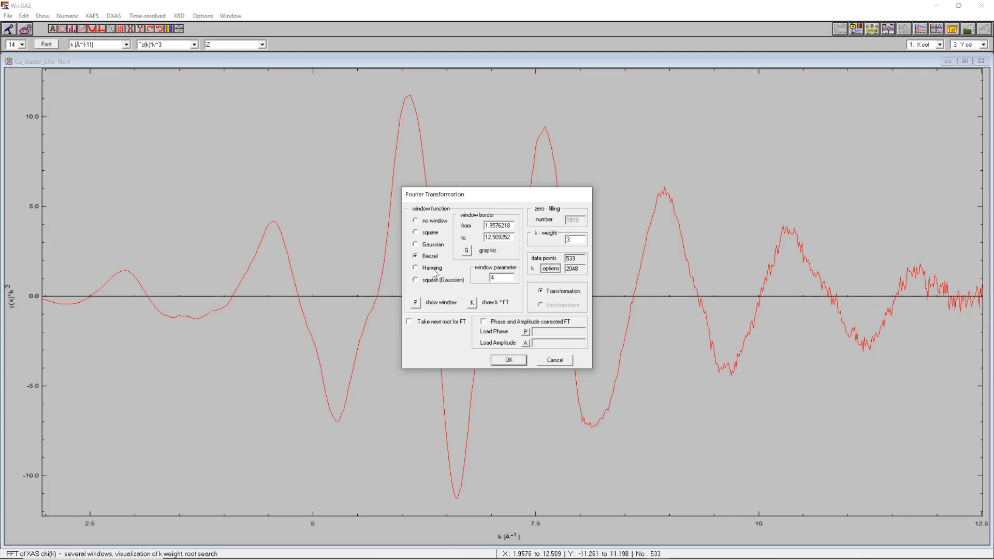
pyautogui.click(432, 222)
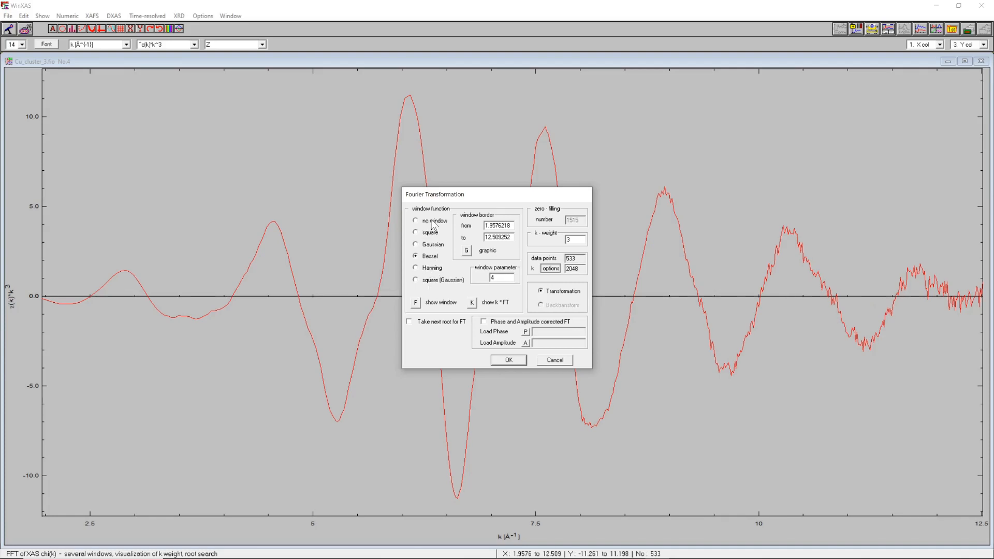
pyautogui.click(415, 302)
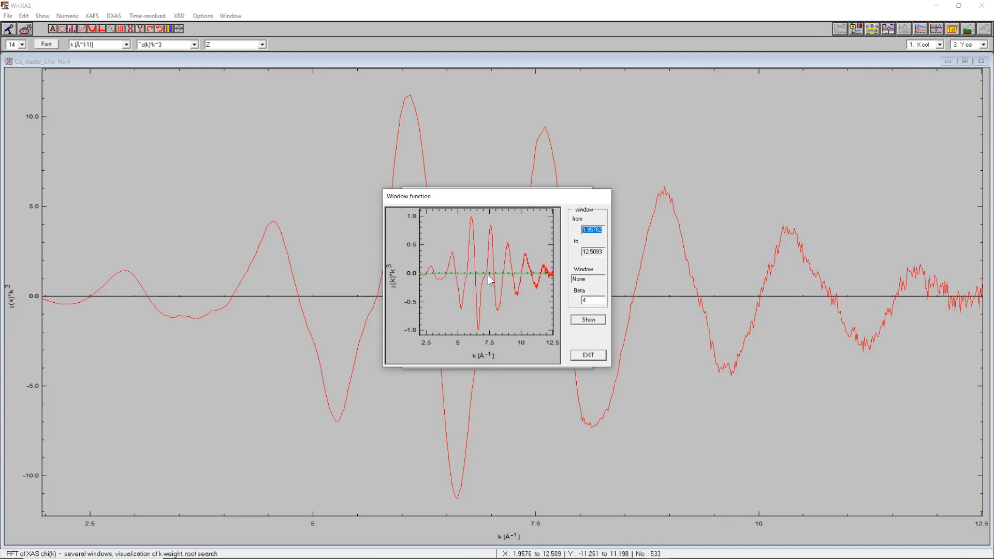
pyautogui.click(588, 355)
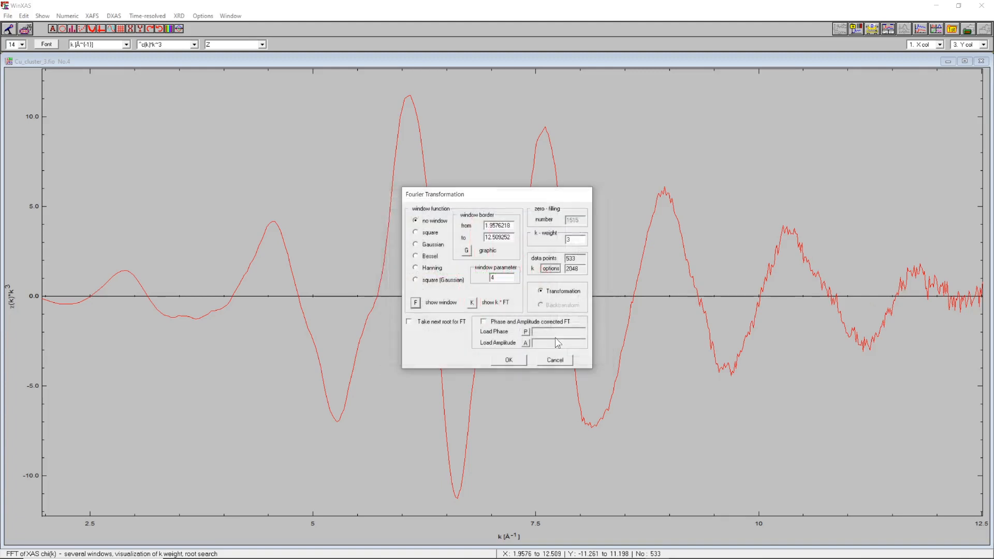
# Preview the Bessel window function with parameter 4 and the Hanning window function with parameter 20 on the χ(k) data.
pyautogui.click(429, 257)
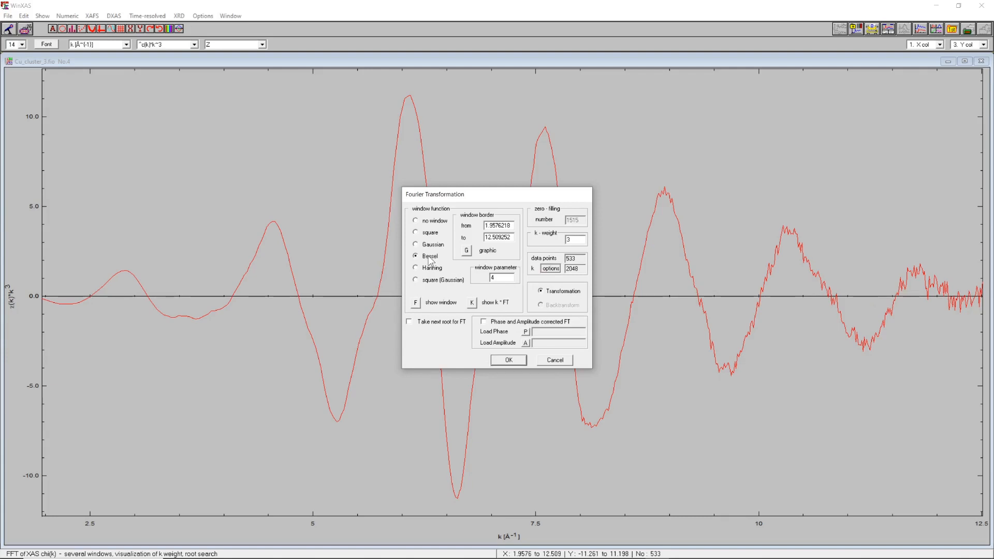
pyautogui.click(416, 303)
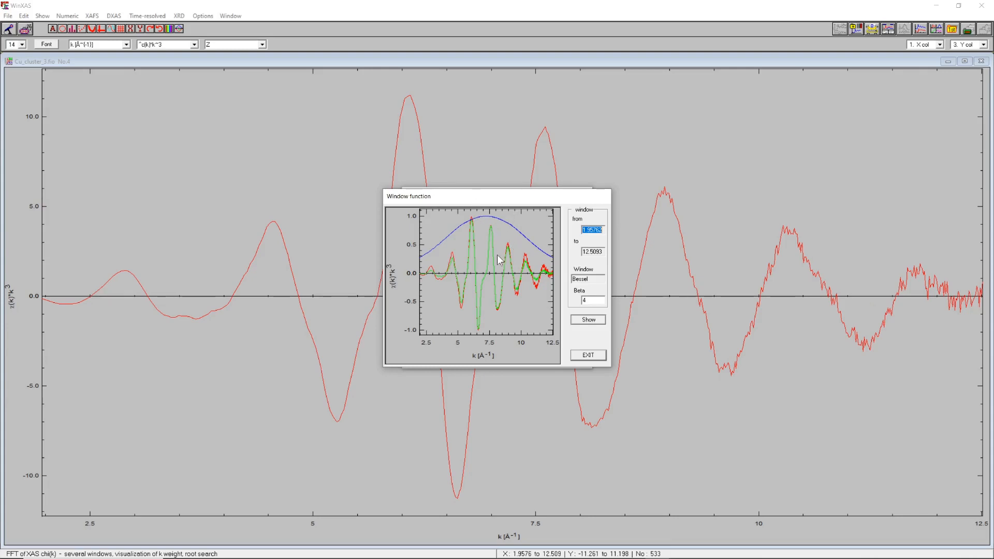
pyautogui.click(586, 356)
pyautogui.click(430, 269)
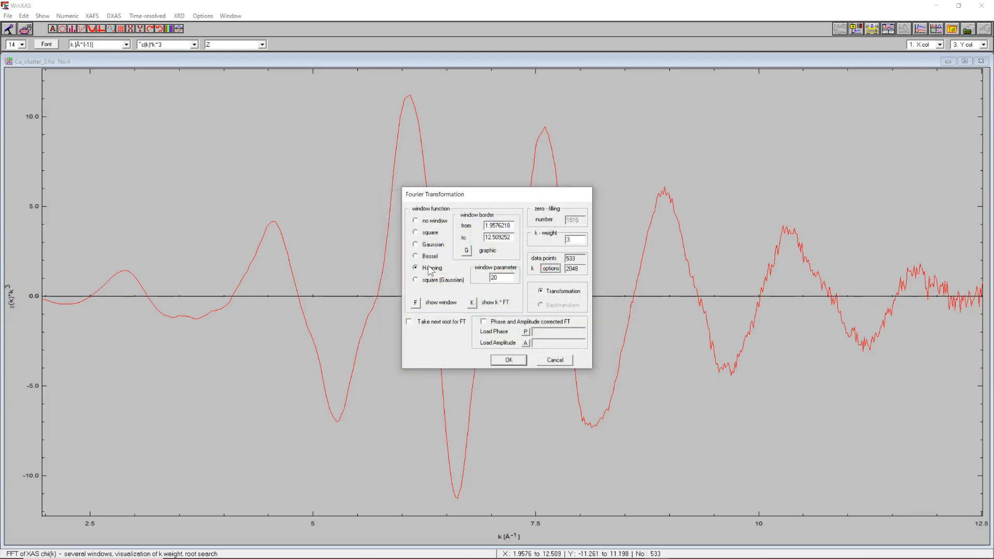
pyautogui.click(415, 302)
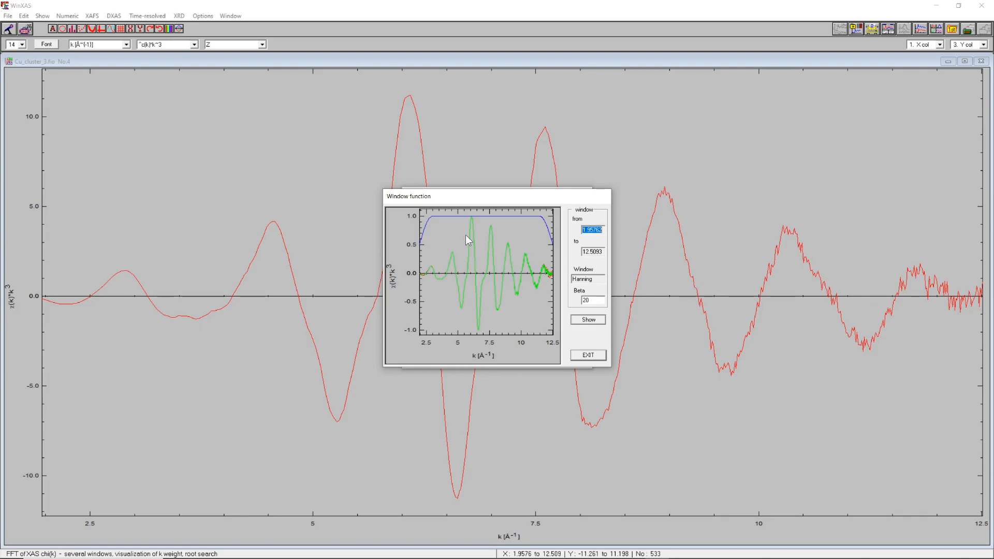
pyautogui.click(595, 354)
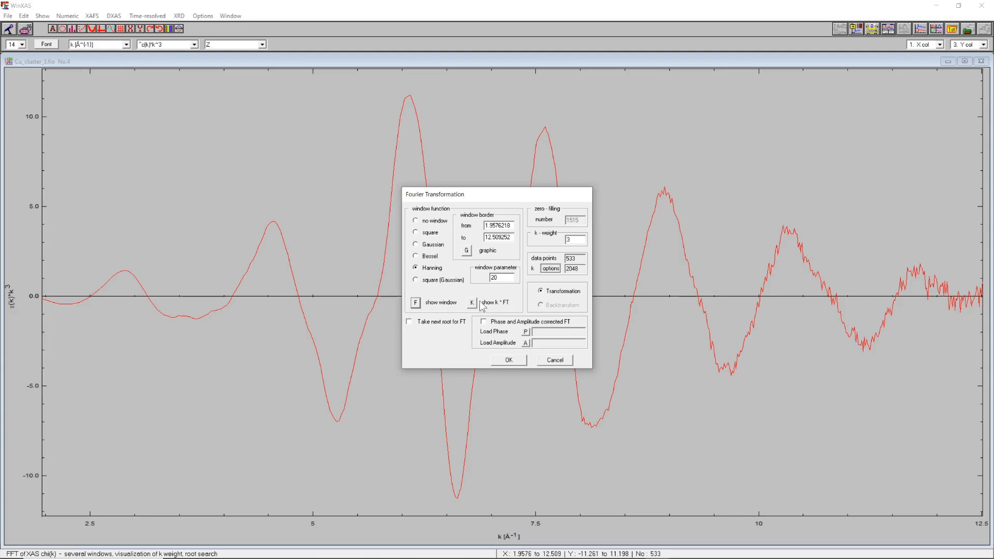
# Compare the Fourier transforms at k-weights 1, 2 and 3 using the Bessel window and using no window.
pyautogui.click(426, 257)
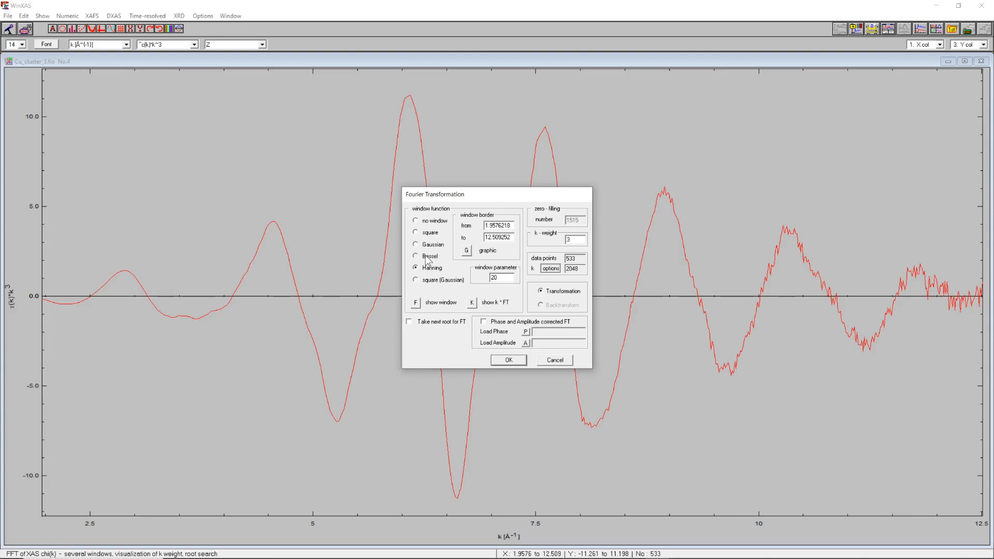
pyautogui.click(472, 302)
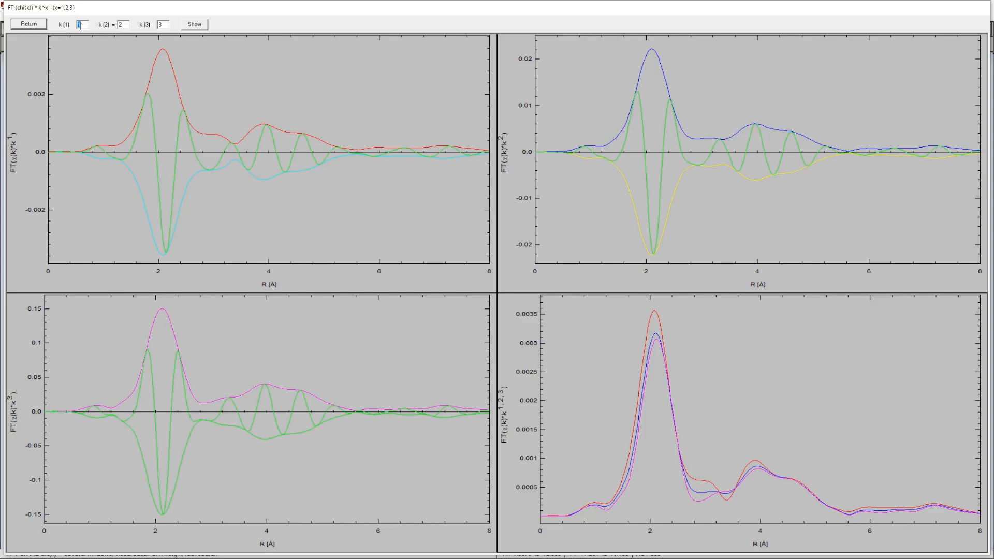
pyautogui.click(30, 25)
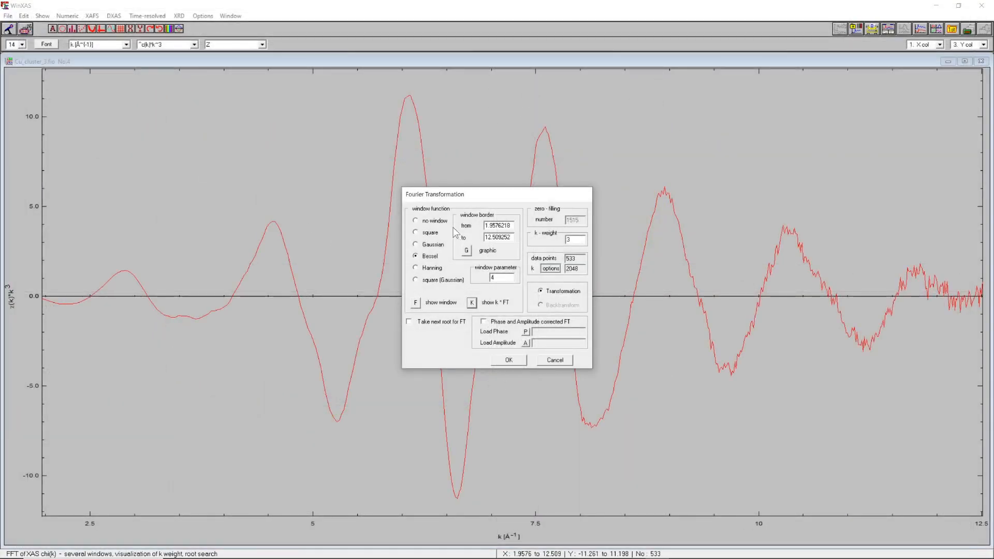
pyautogui.click(432, 223)
pyautogui.click(472, 302)
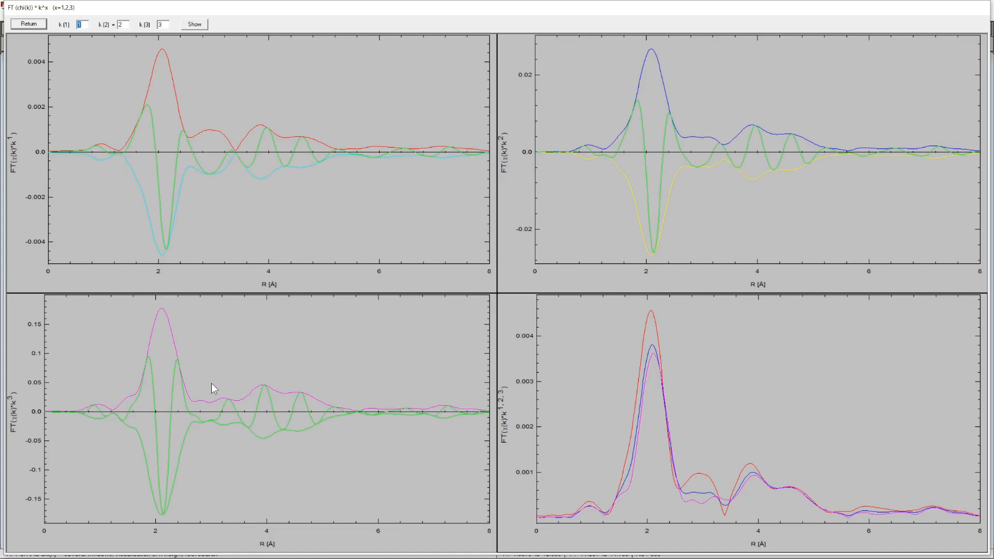
pyautogui.click(29, 24)
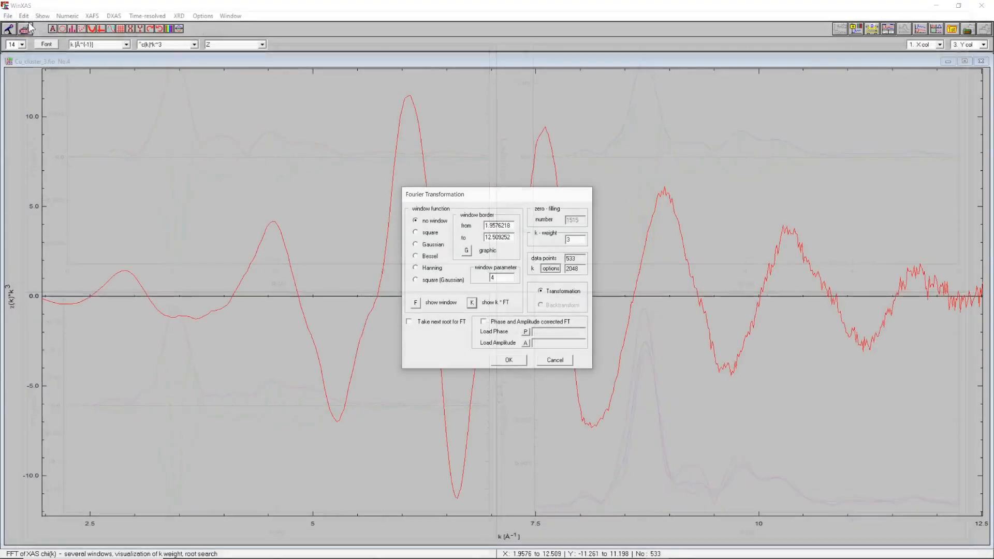
# Fourier transform χ(k) with the Bessel window, window parameter 4 and k-weight 3.
pyautogui.click(425, 259)
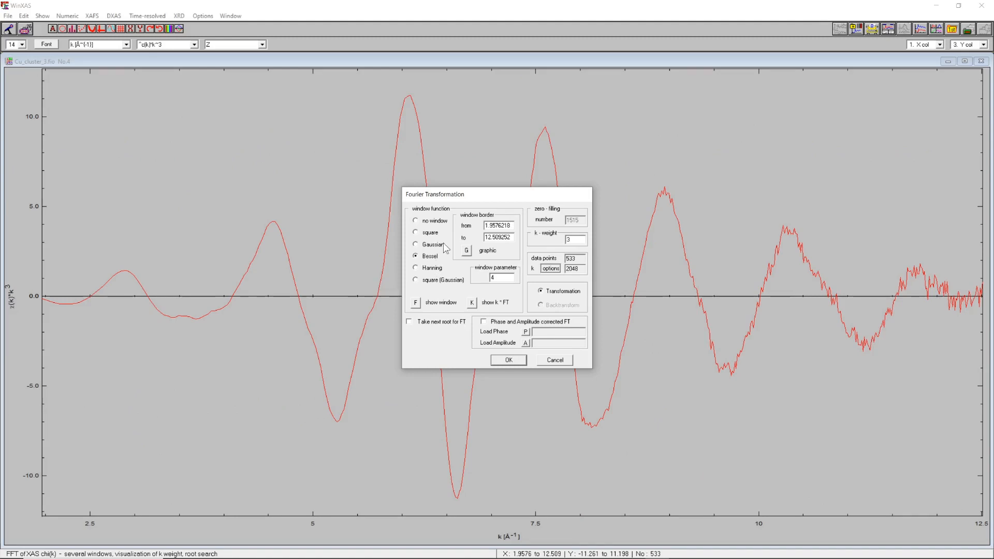
pyautogui.click(507, 360)
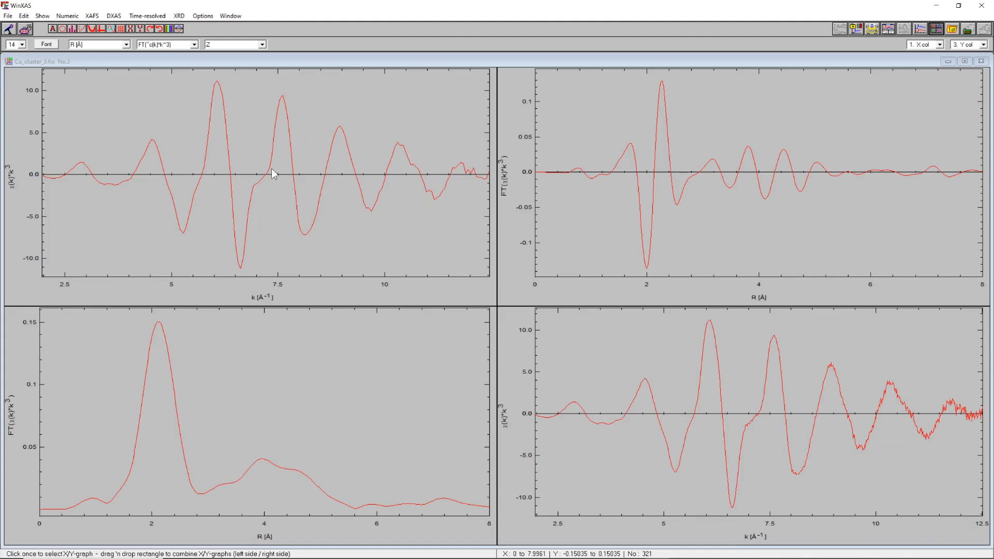
# View the full-range χ(k)*k^3 spectrum alone and check its Fourier transformation settings again.
pyautogui.click(728, 391)
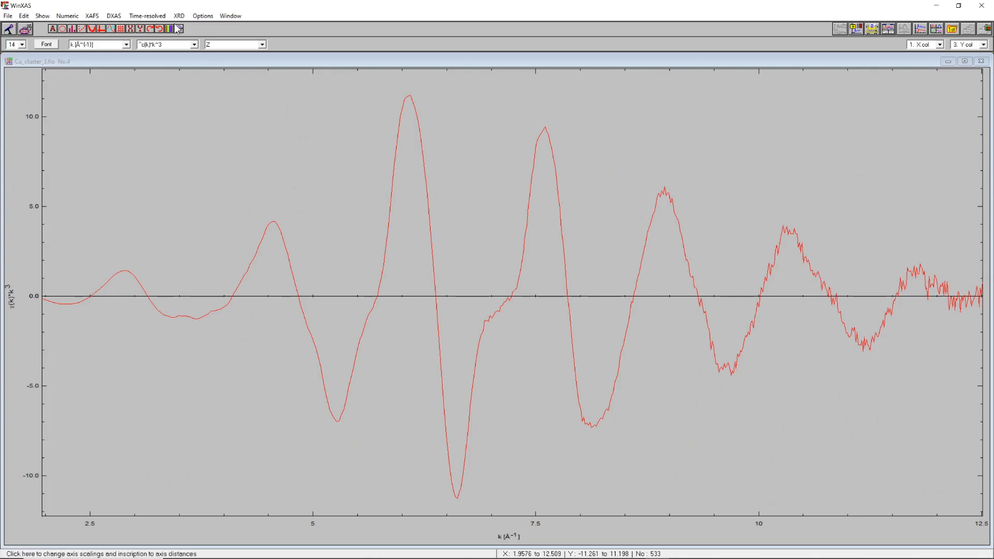
pyautogui.click(92, 16)
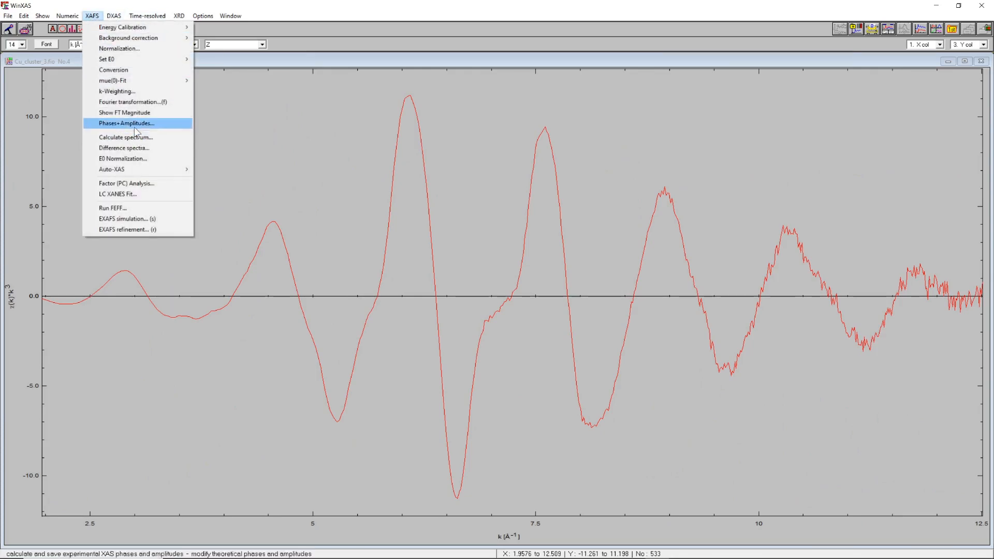
pyautogui.click(134, 102)
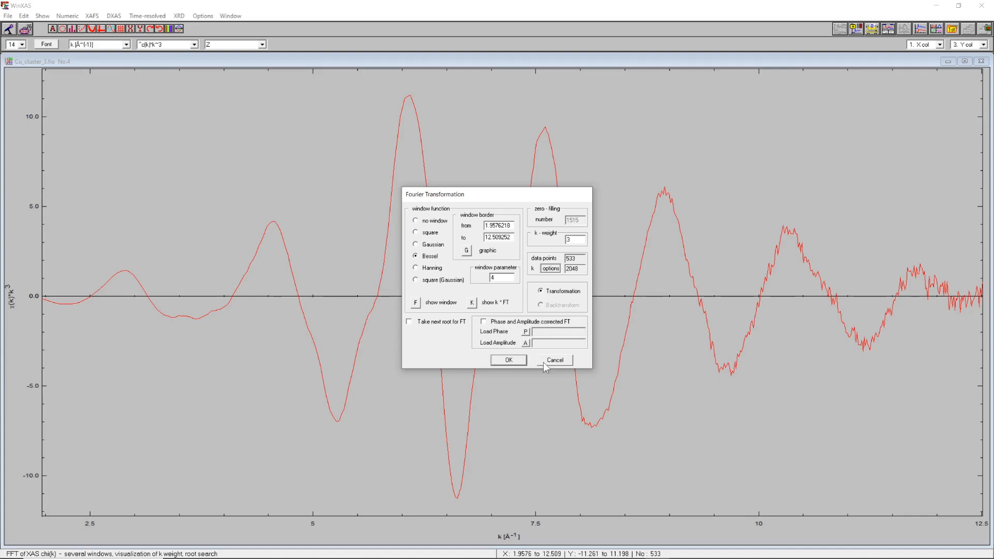
pyautogui.press('Return')
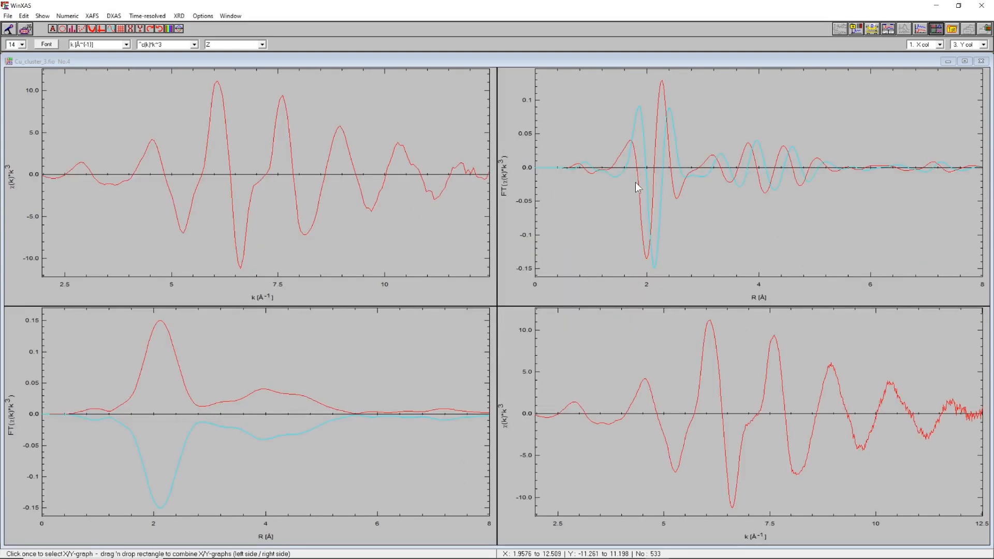
# Toggle the display of all Y columns in the graph overview and overlay the Fourier transform magnitude on the FT(χ(k)*k^3) oscillation graph.
pyautogui.click(110, 29)
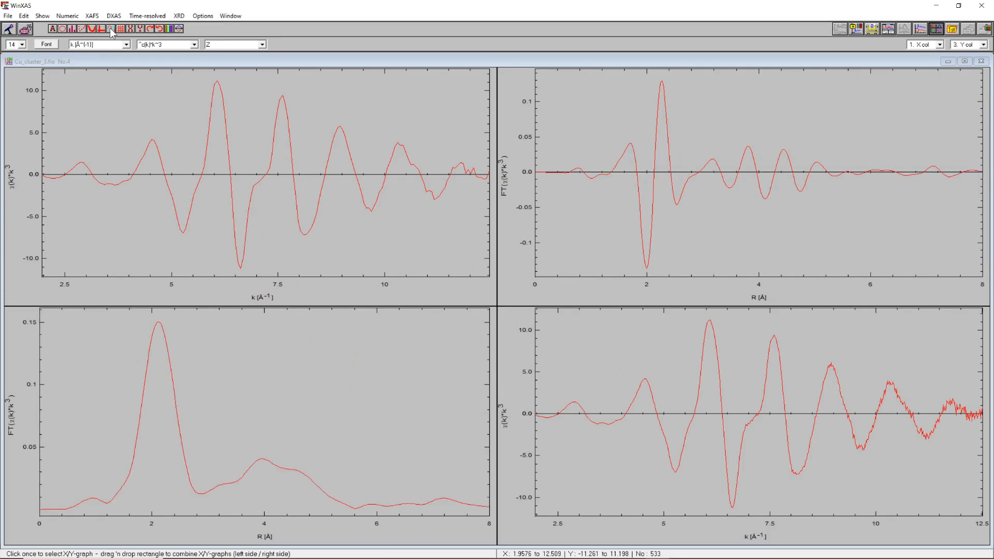
pyautogui.click(111, 29)
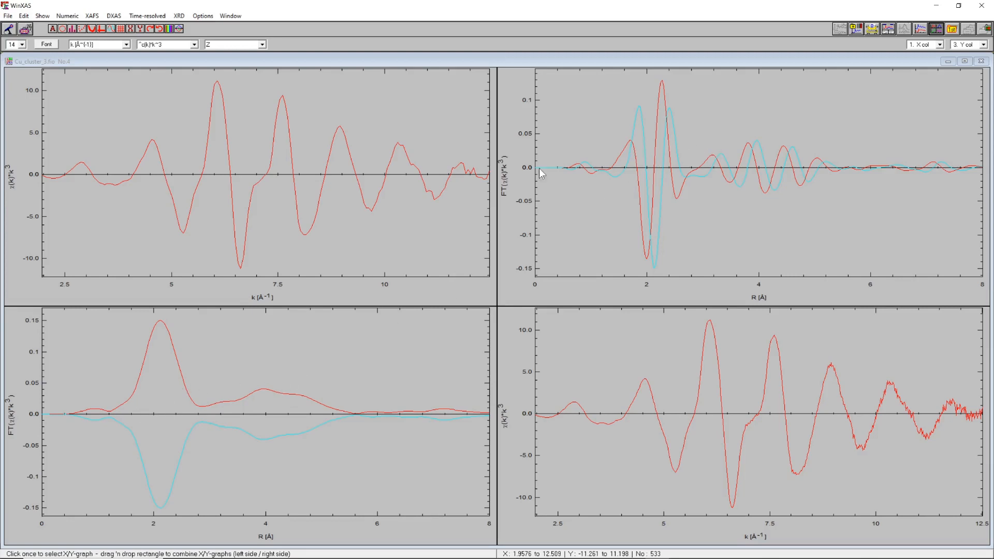
pyautogui.click(515, 157)
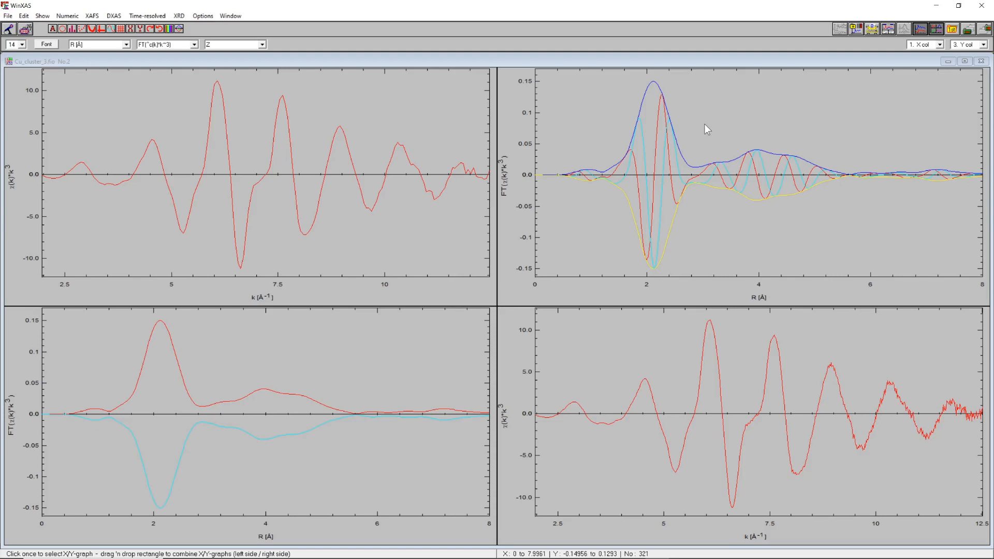
pyautogui.click(111, 29)
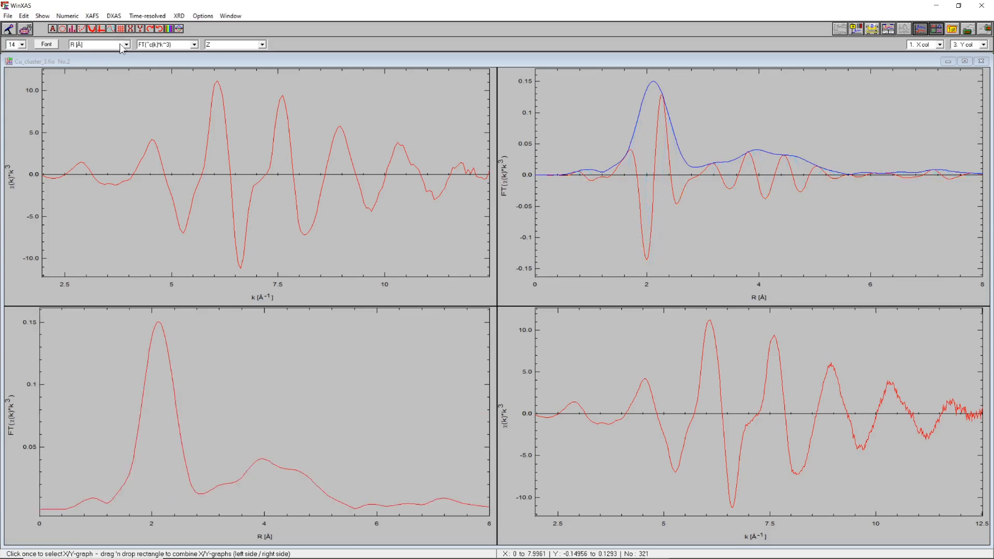
# Enlarge the Fourier transform magnitude graph, return to the overview of separate graphs, and enlarge the magnitude graph again.
pyautogui.doubleClick(275, 368)
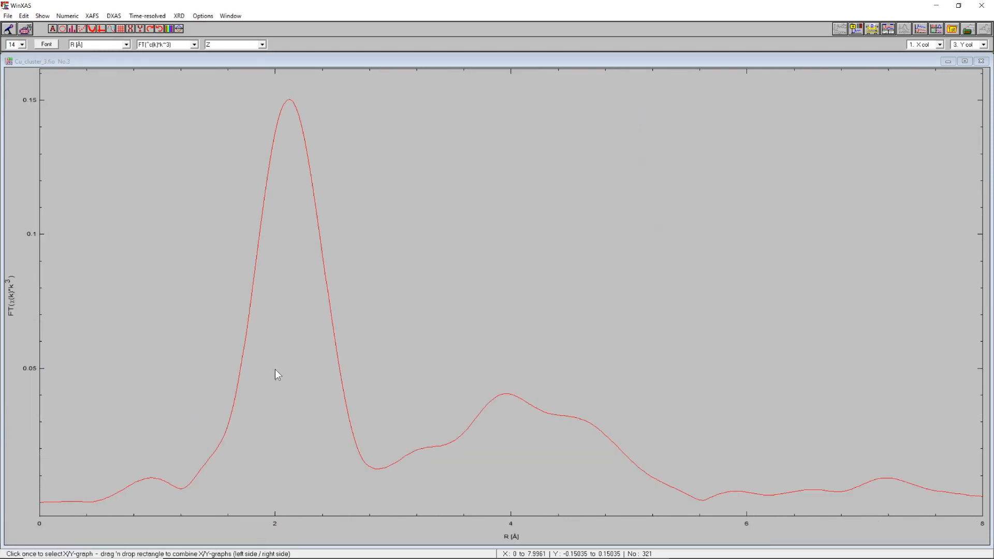
pyautogui.doubleClick(482, 308)
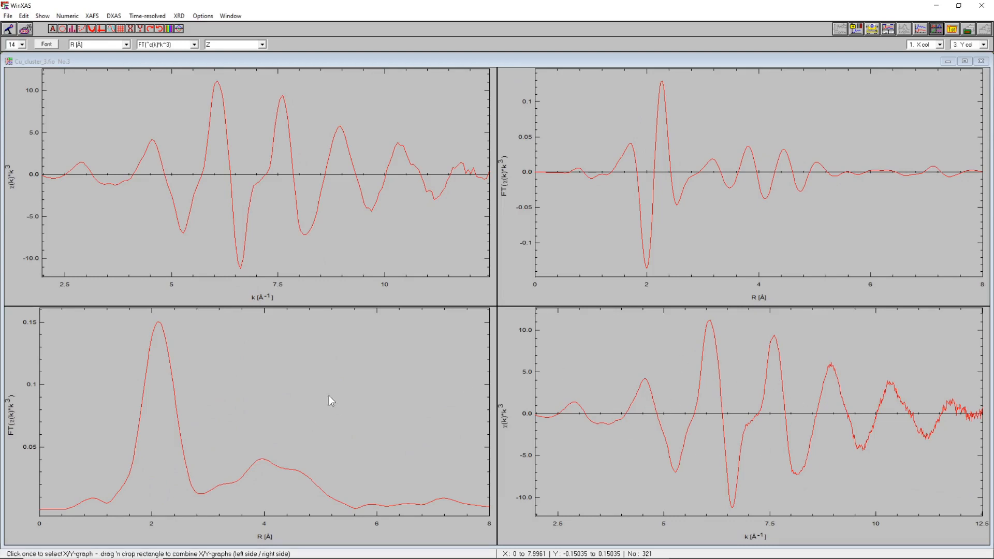
pyautogui.doubleClick(269, 393)
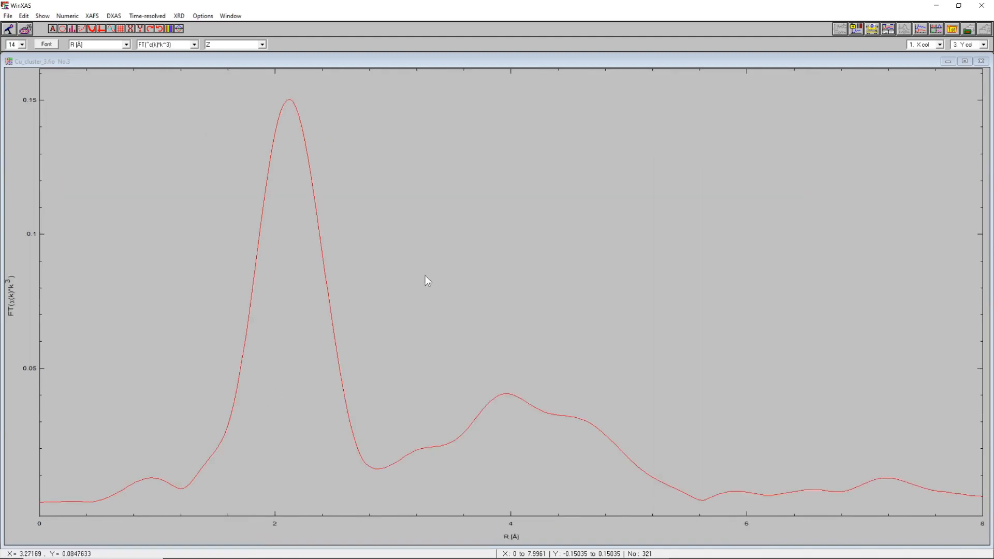